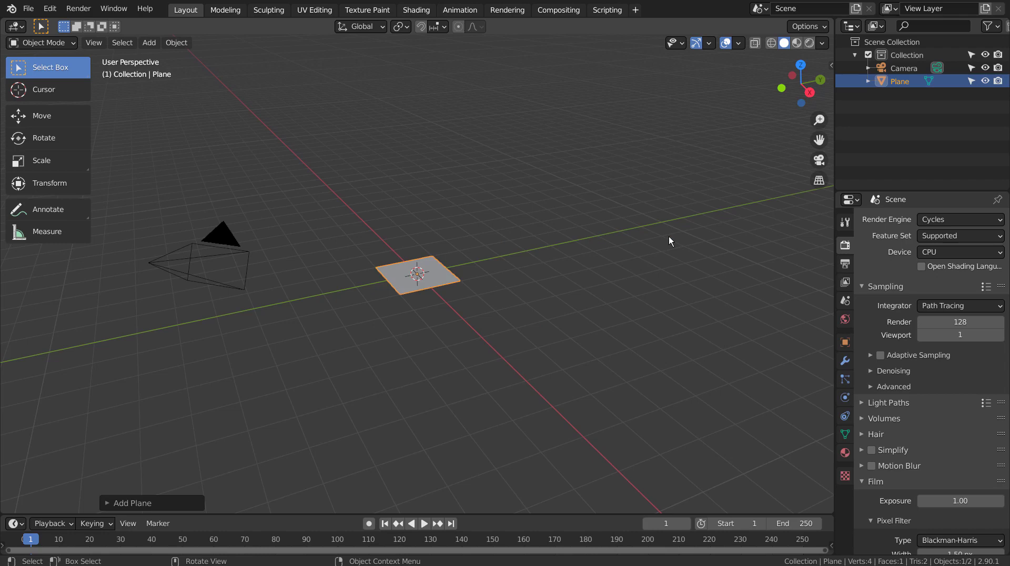
- Rotate the plane 90° about the X axis and scale it by a factor of 3
{"action": "type", "text": "rx"}
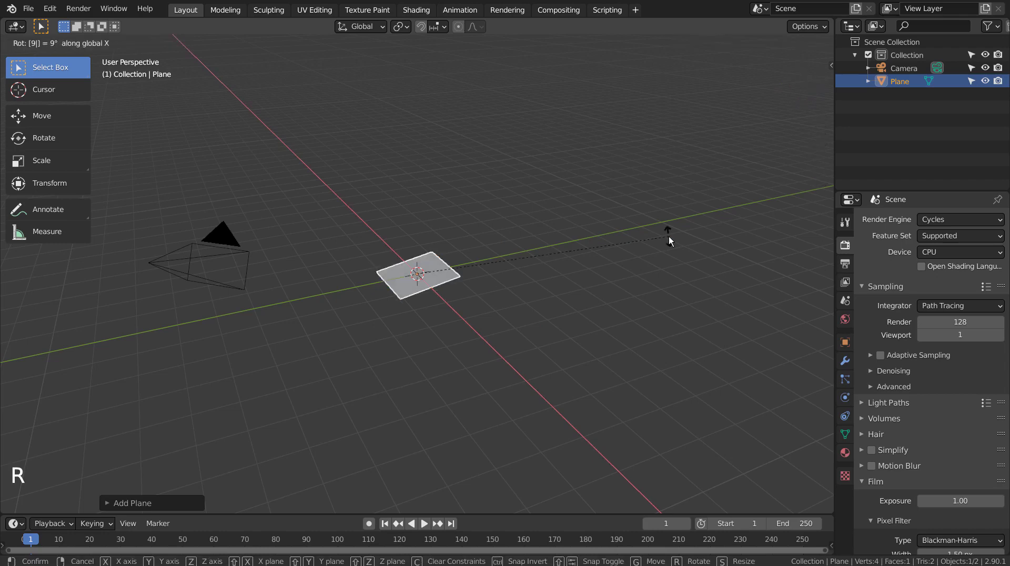
{"action": "type", "text": "90"}
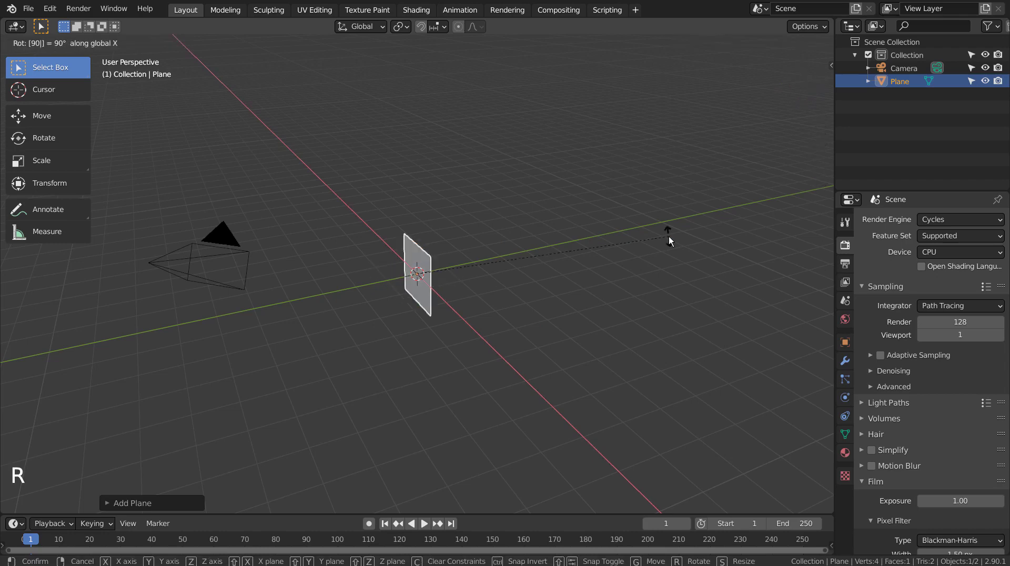
{"action": "key", "text": "Return"}
{"action": "type", "text": "s"}
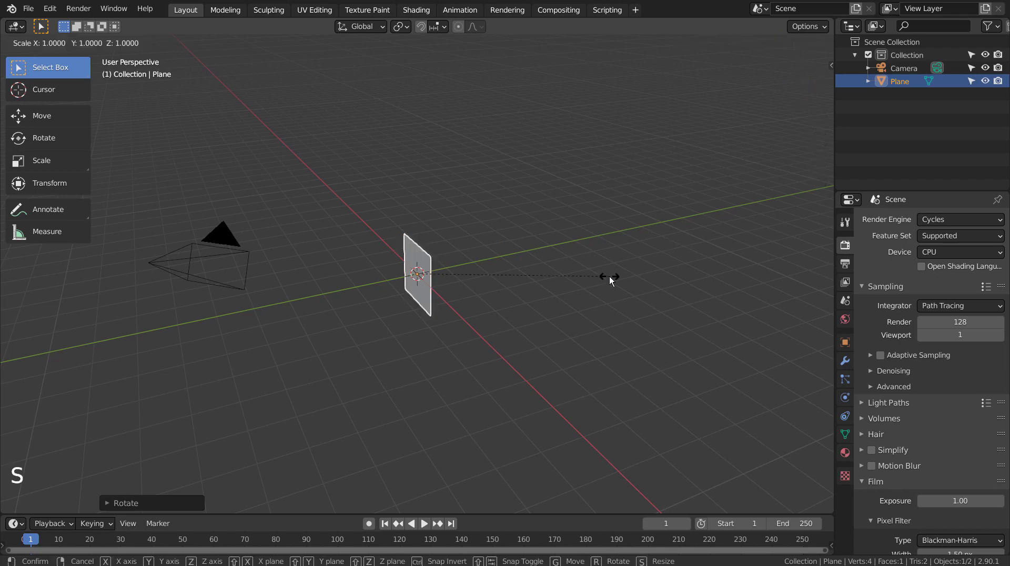
{"action": "type", "text": "3"}
{"action": "key", "text": "Return"}
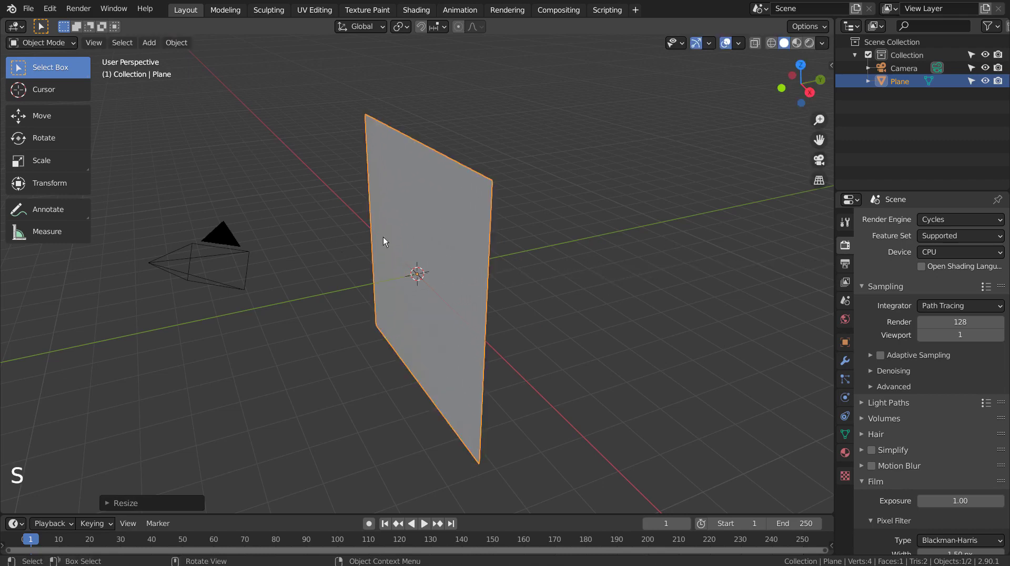
- Switch the viewport to Material Preview shading with the upright plane's face in view
{"action": "middle_click_drag", "start_coordinate": [383, 239], "coordinate": [483, 175]}
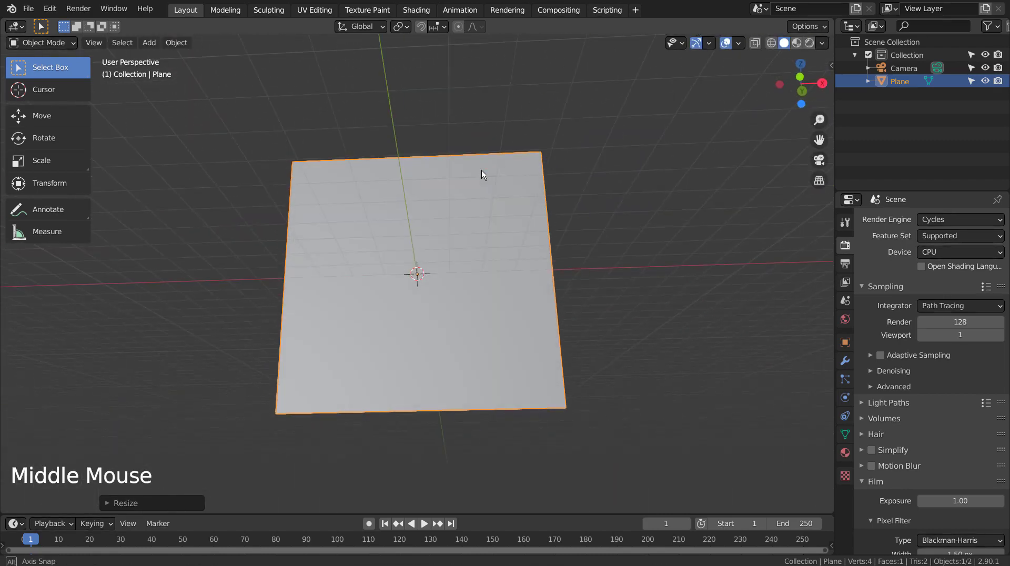
{"action": "middle_click", "coordinate": [521, 176]}
{"action": "left_click", "coordinate": [797, 43]}
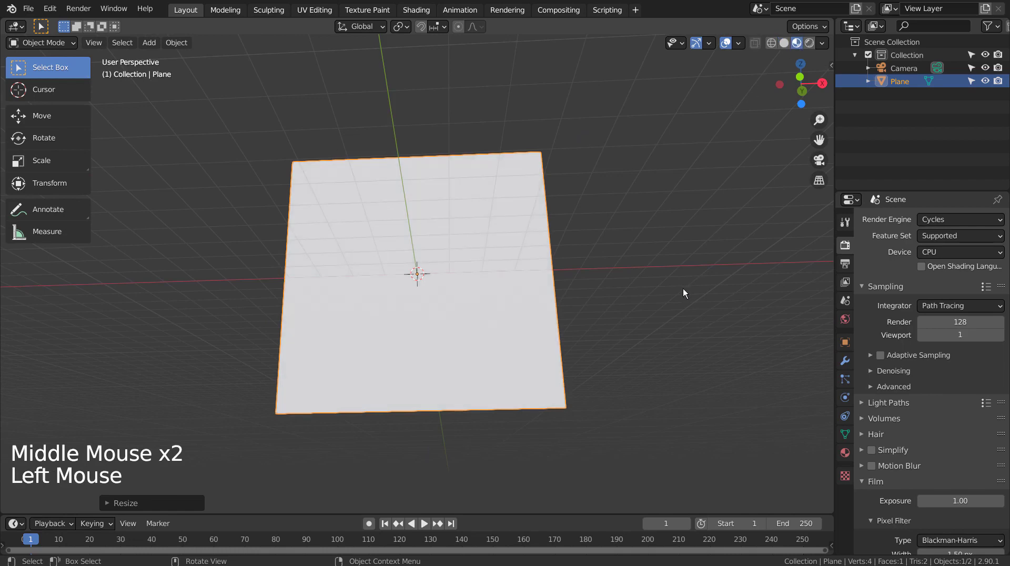
{"action": "mouse_move", "coordinate": [683, 291]}
{"action": "middle_mouse_down"}
{"action": "mouse_move", "coordinate": [615, 293]}
{"action": "mouse_move", "coordinate": [734, 285]}
{"action": "mouse_move", "coordinate": [642, 299]}
{"action": "middle_mouse_up"}
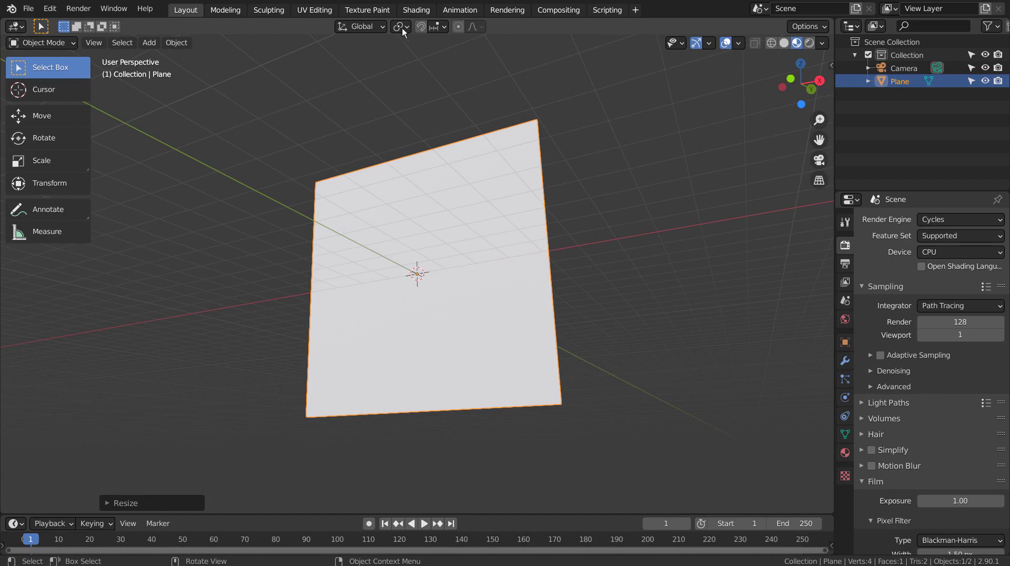
- Open the Shading workspace and create a new material for the plane
{"action": "left_click", "coordinate": [416, 10]}
{"action": "mouse_move", "coordinate": [556, 261]}
{"action": "middle_mouse_down"}
{"action": "mouse_move", "coordinate": [675, 181]}
{"action": "mouse_move", "coordinate": [688, 149]}
{"action": "mouse_move", "coordinate": [673, 158]}
{"action": "middle_mouse_up"}
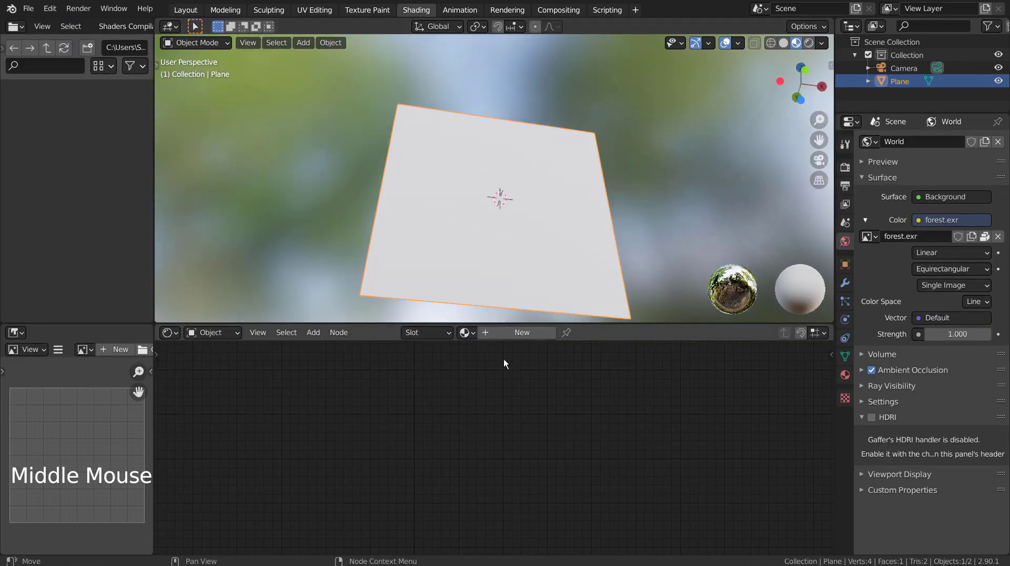
{"action": "left_click", "coordinate": [505, 333]}
{"action": "middle_click_drag", "start_coordinate": [526, 393], "coordinate": [724, 498], "text": "shift"}
- Run Node Wrangler's Principled Texture Setup on the Principled BSDF with bark1_col, bark1_disp, bark1_norm and bark1_roughness from the textures folder
{"action": "left_click", "coordinate": [569, 406]}
{"action": "left_click", "coordinate": [569, 405]}
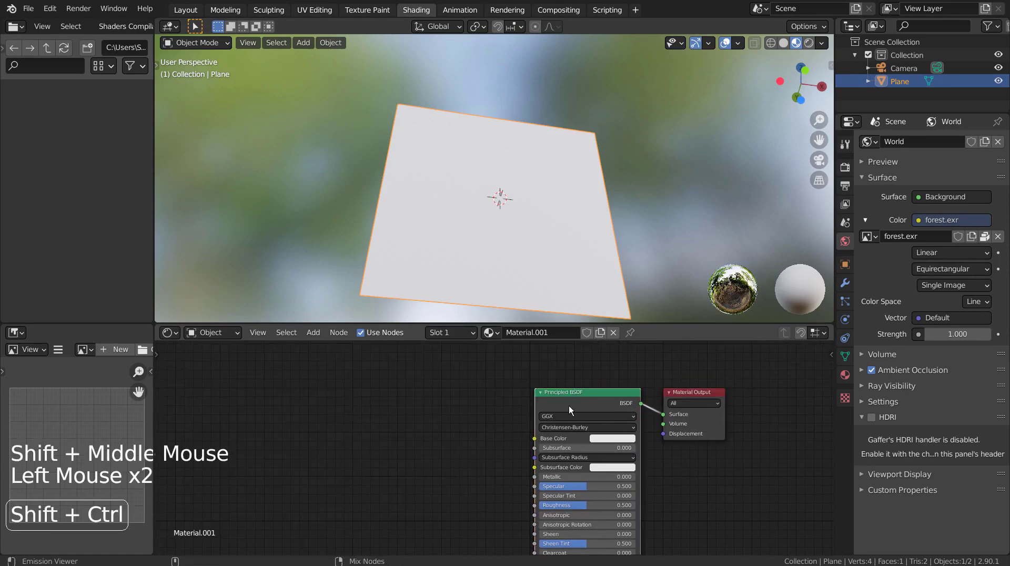
{"action": "key", "text": "ctrl+shift+t"}
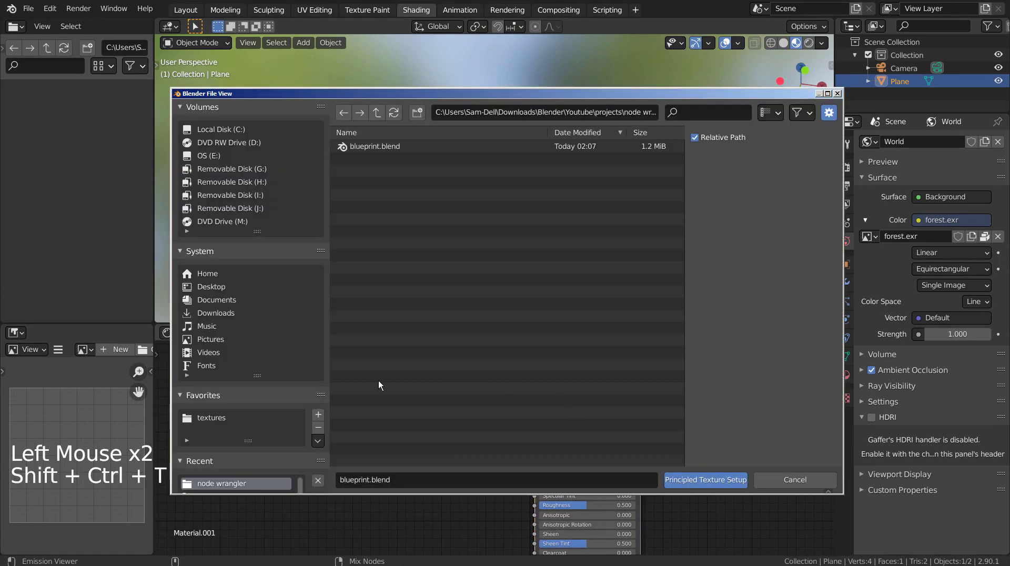
{"action": "left_click", "coordinate": [249, 419]}
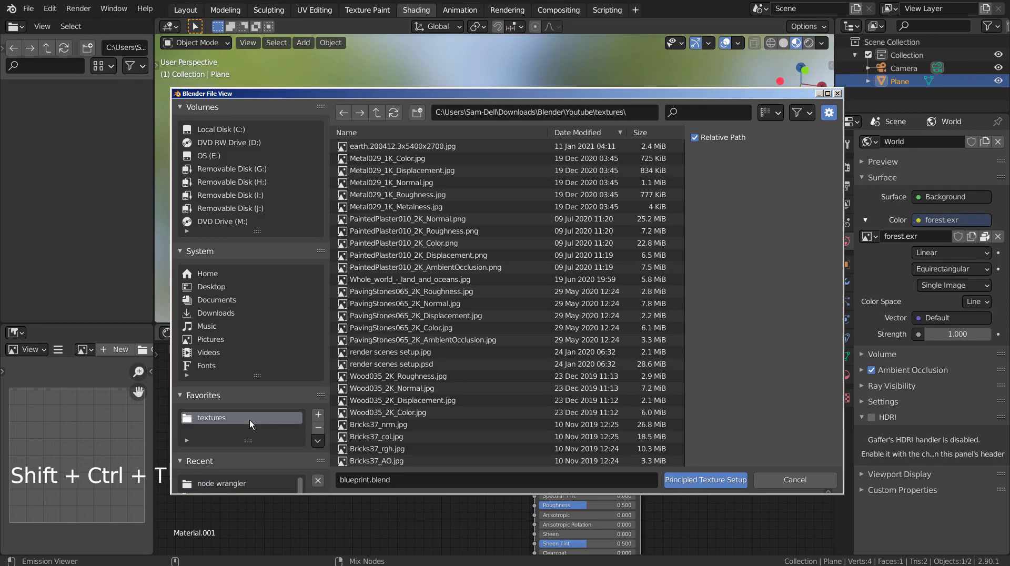
{"action": "left_click", "coordinate": [462, 132]}
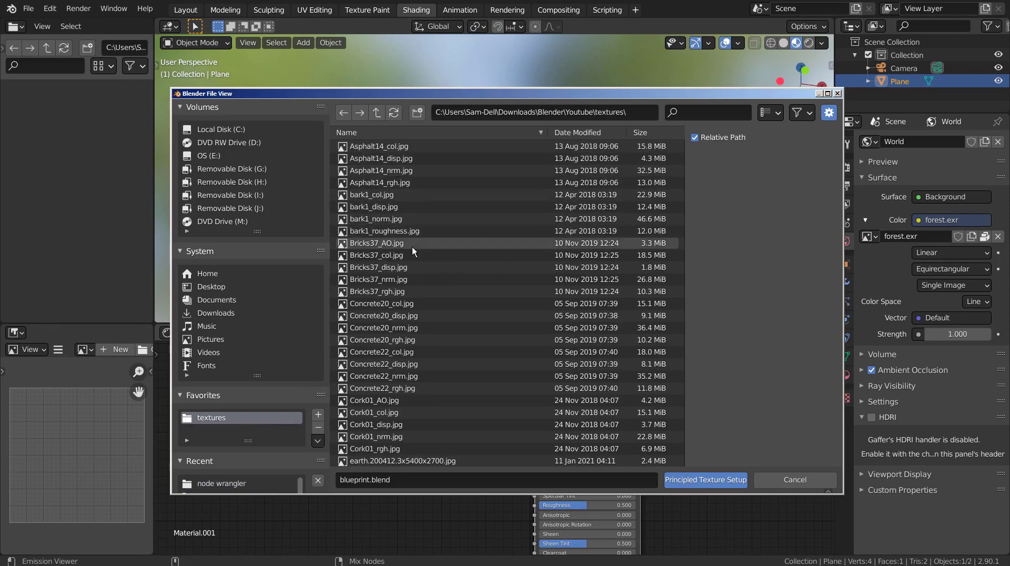
{"action": "left_click", "coordinate": [382, 196]}
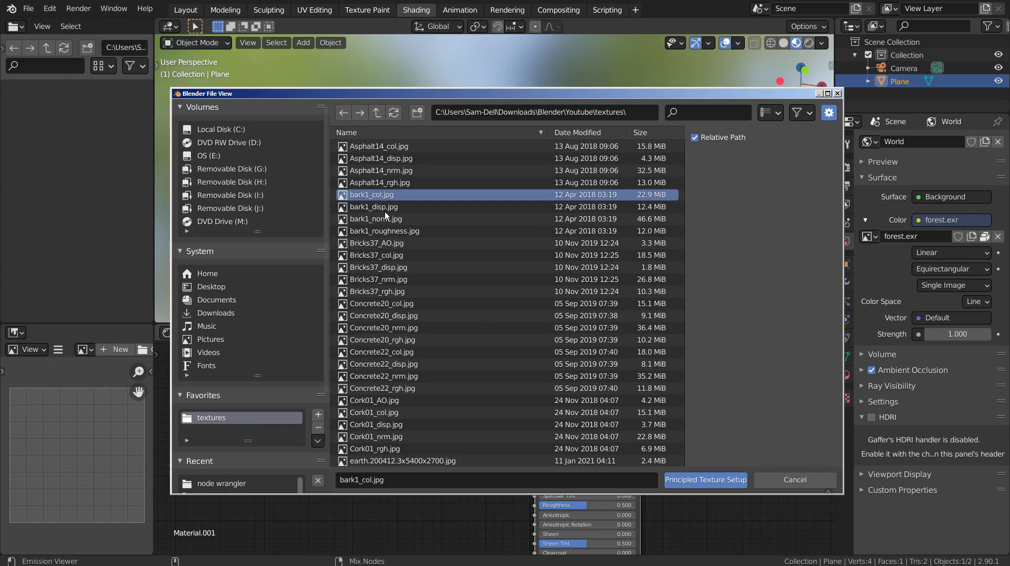
{"action": "left_click", "coordinate": [406, 232], "text": "shift"}
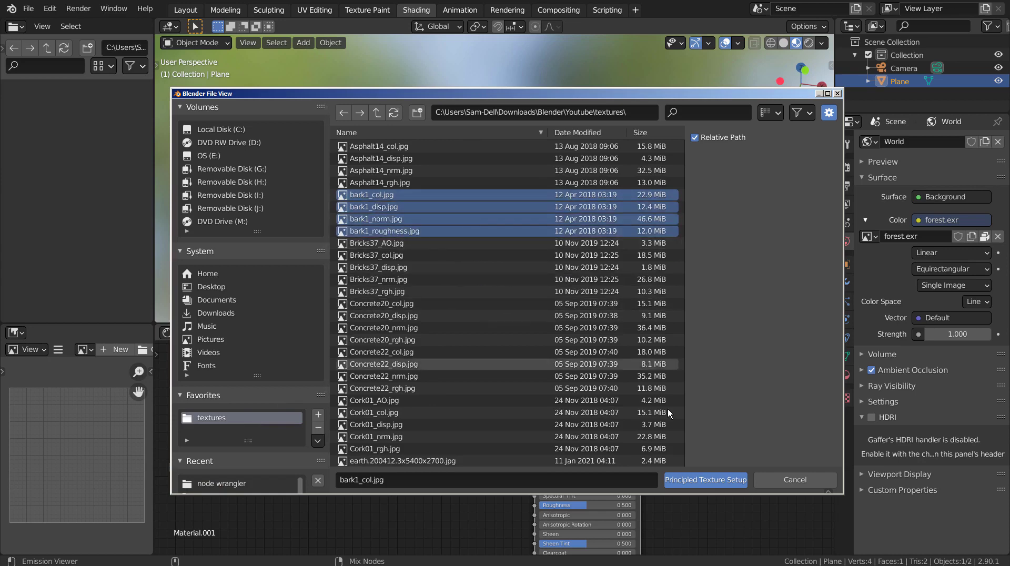
{"action": "left_click", "coordinate": [734, 479]}
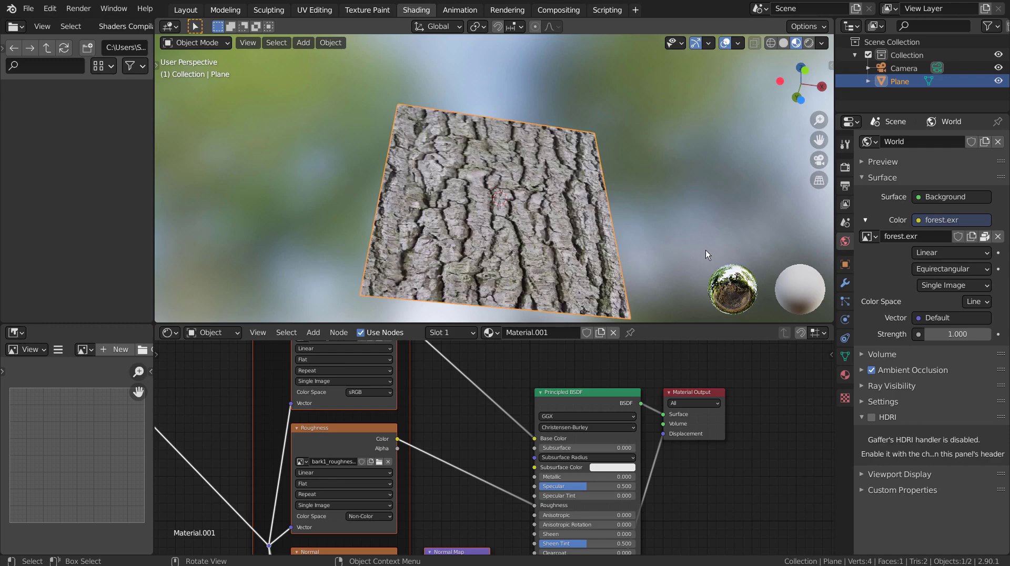
- Examine the bark texture on the plane and the full node layout, including the mapping, texture, normal map and displacement nodes
{"action": "middle_click_drag", "start_coordinate": [692, 245], "coordinate": [692, 245]}
{"action": "middle_click_drag", "start_coordinate": [618, 235], "coordinate": [544, 279]}
{"action": "scroll", "coordinate": [569, 234], "scroll_direction": "up", "scroll_amount": 5}
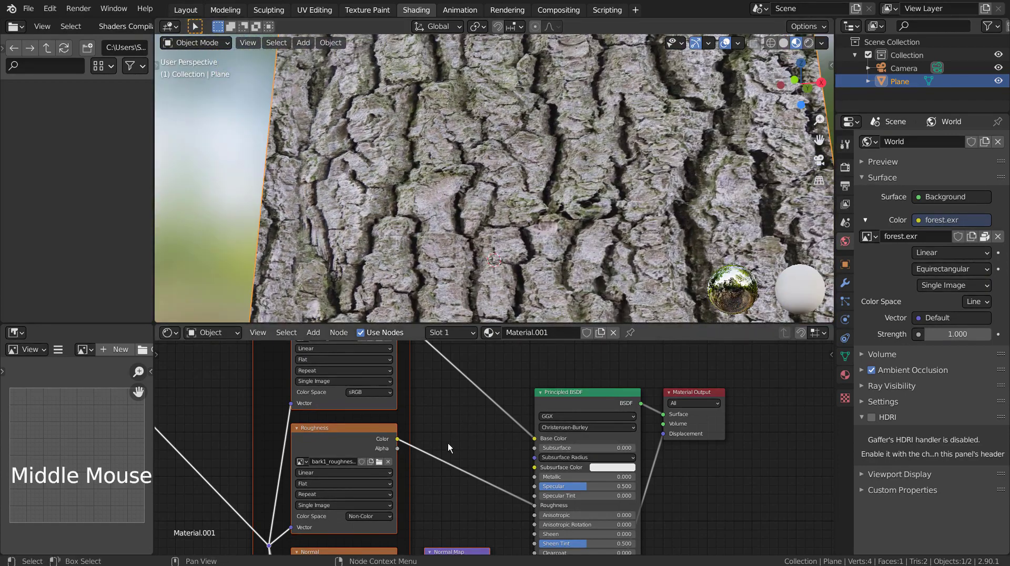
{"action": "scroll", "coordinate": [454, 430], "scroll_direction": "down", "scroll_amount": 9}
{"action": "middle_click_drag", "start_coordinate": [455, 429], "coordinate": [570, 397], "text": "shift"}
{"action": "key", "text": "ctrl+space"}
{"action": "scroll", "coordinate": [512, 414], "scroll_direction": "down", "scroll_amount": 3}
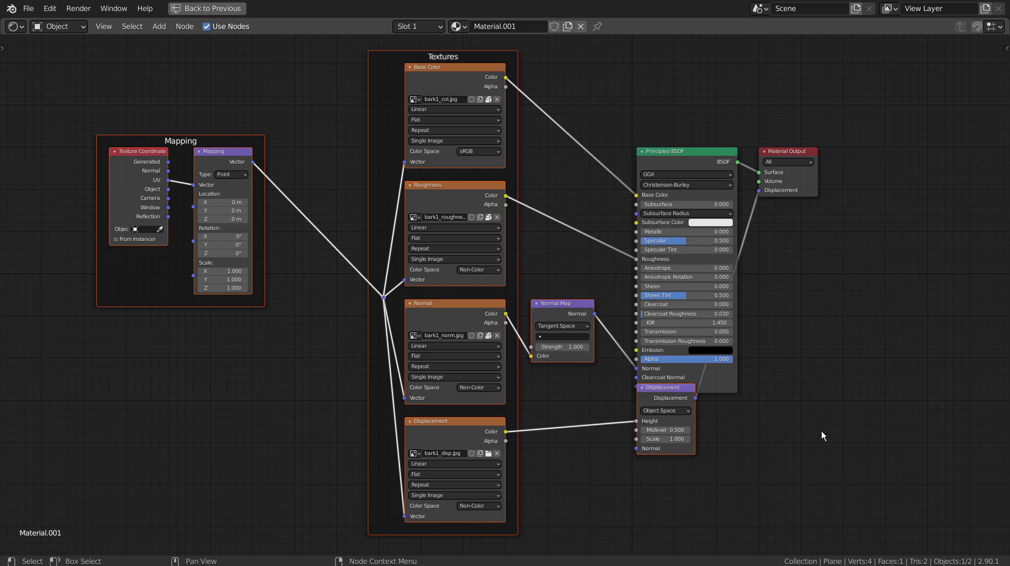
{"action": "key", "text": "ctrl+space"}
{"action": "left_click", "coordinate": [592, 204]}
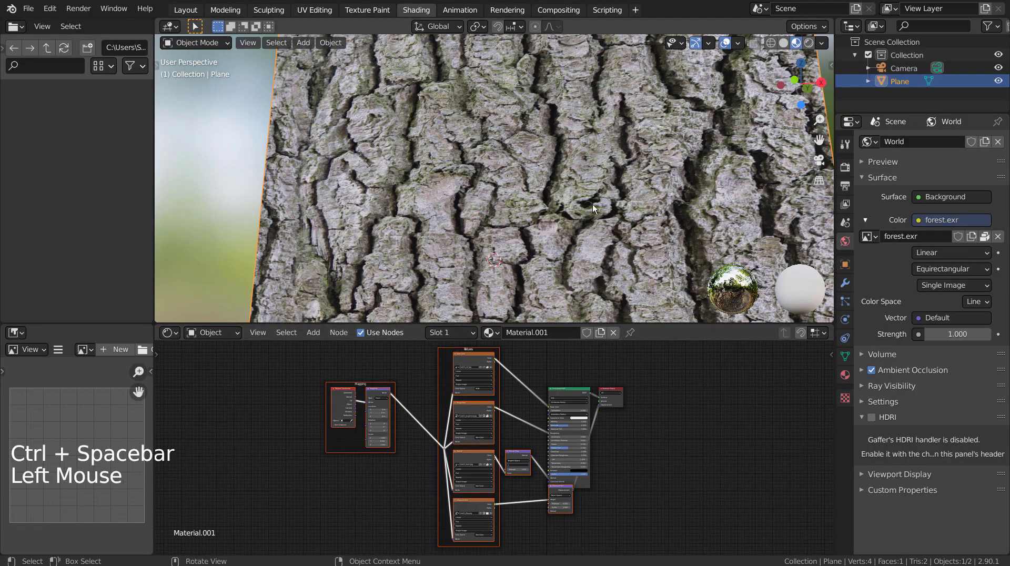
- Subdivide the plane's mesh with 25 cuts and return to Object Mode
{"action": "mouse_move", "coordinate": [603, 209]}
{"action": "middle_mouse_down"}
{"action": "mouse_move", "coordinate": [619, 188]}
{"action": "mouse_move", "coordinate": [627, 140]}
{"action": "mouse_move", "coordinate": [605, 209]}
{"action": "middle_mouse_up"}
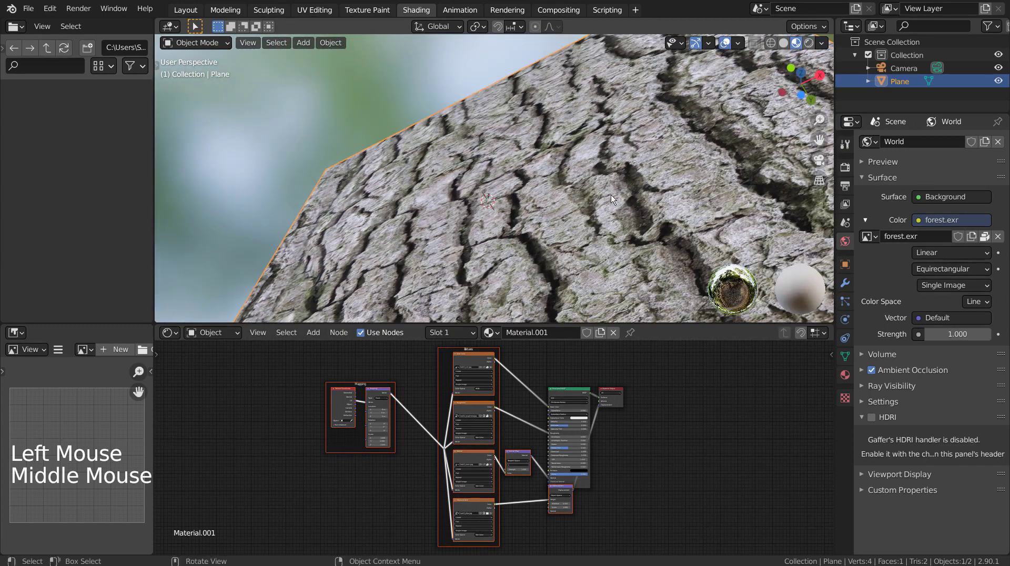
{"action": "key", "text": "Tab"}
{"action": "right_click", "coordinate": [605, 210]}
{"action": "left_click", "coordinate": [605, 206]}
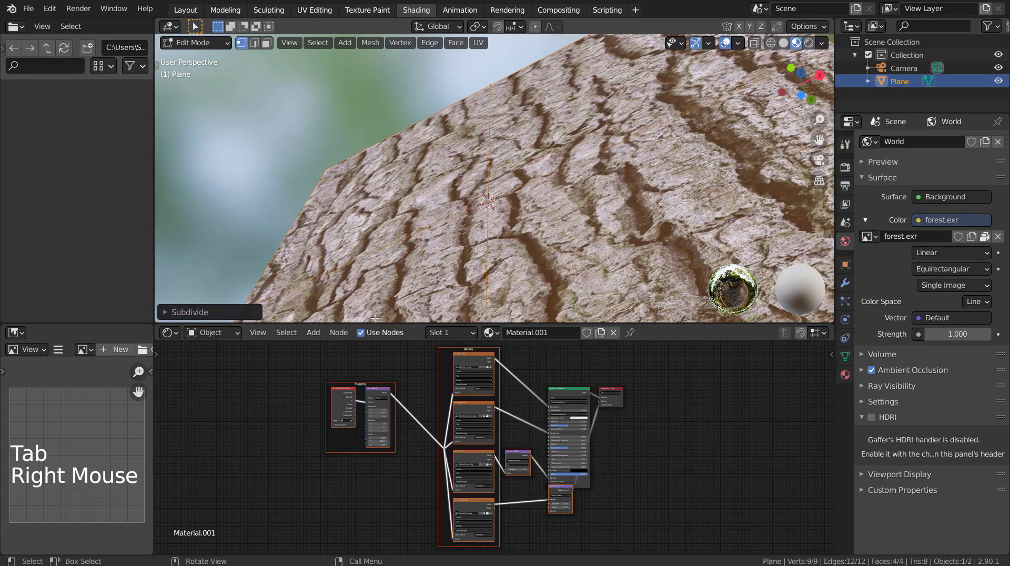
{"action": "left_click", "coordinate": [224, 312]}
{"action": "left_click", "coordinate": [283, 223]}
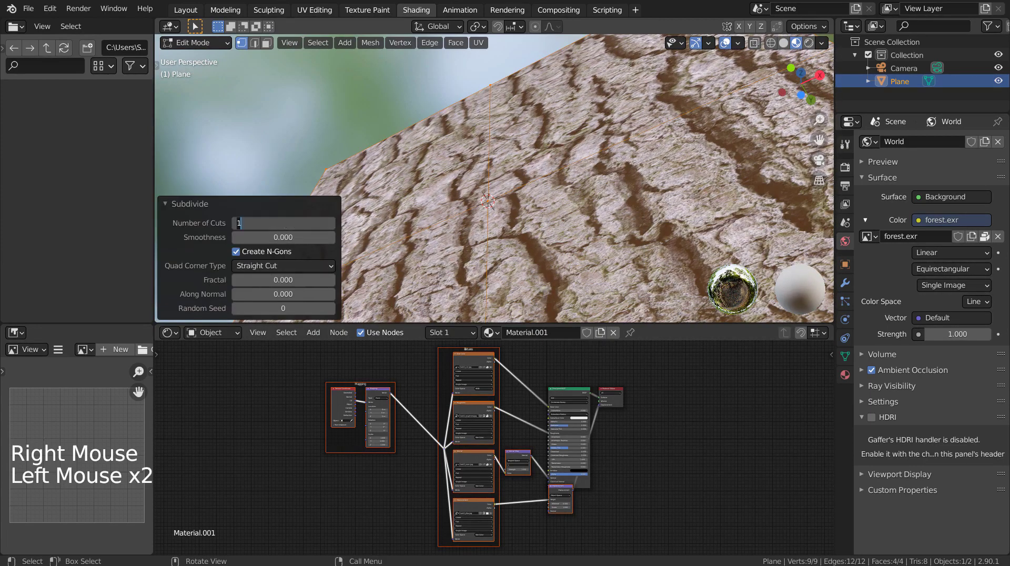
{"action": "type", "text": "25"}
{"action": "key", "text": "Return"}
{"action": "key", "text": "Tab"}
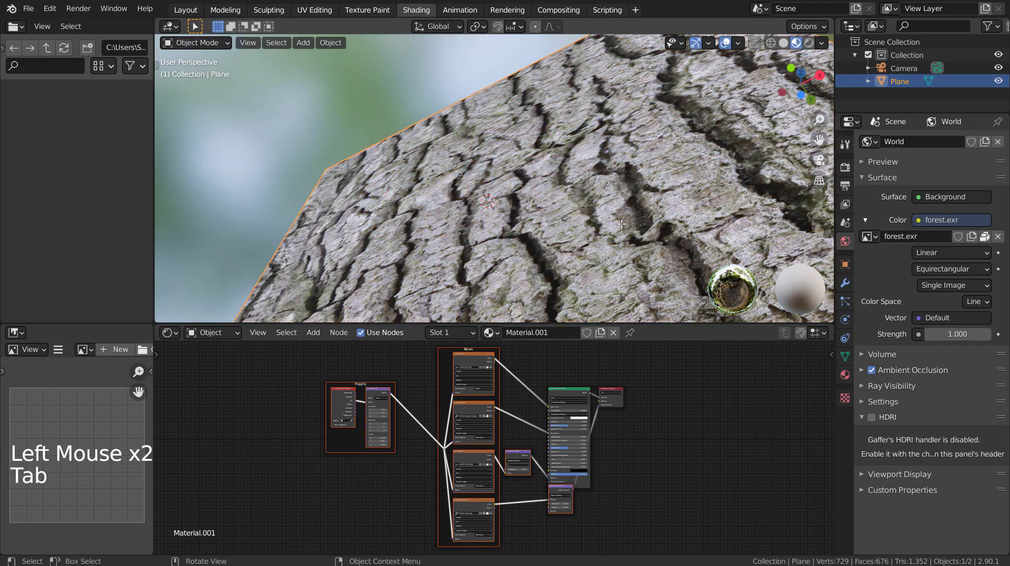
- Return to the Layout workspace and view the bark-textured plane from the front
{"action": "middle_click_drag", "start_coordinate": [648, 187], "coordinate": [596, 205]}
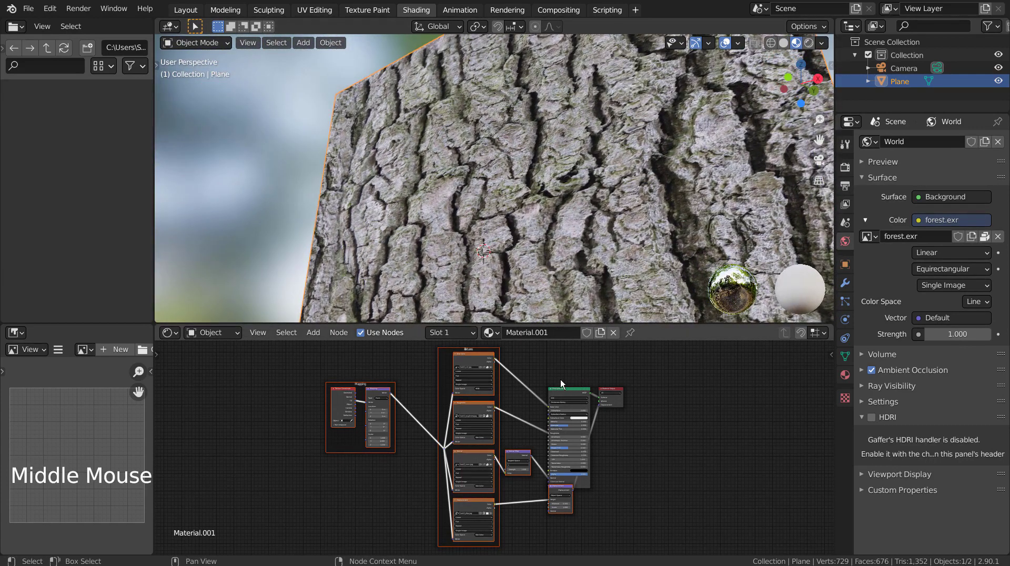
{"action": "scroll", "coordinate": [381, 388], "scroll_direction": "up", "scroll_amount": 4}
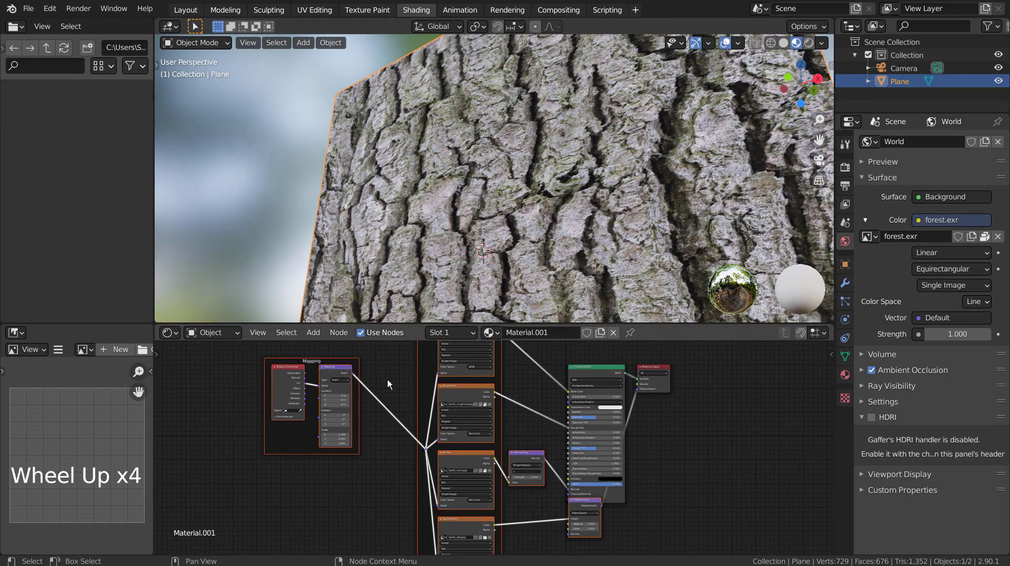
{"action": "scroll", "coordinate": [765, 380], "scroll_direction": "down", "scroll_amount": 4}
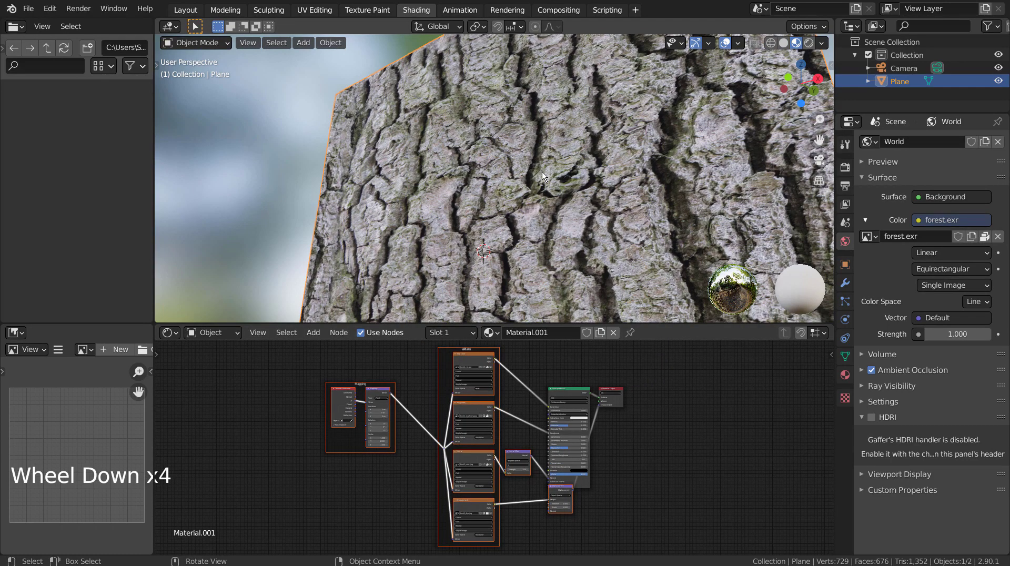
{"action": "left_click", "coordinate": [183, 12]}
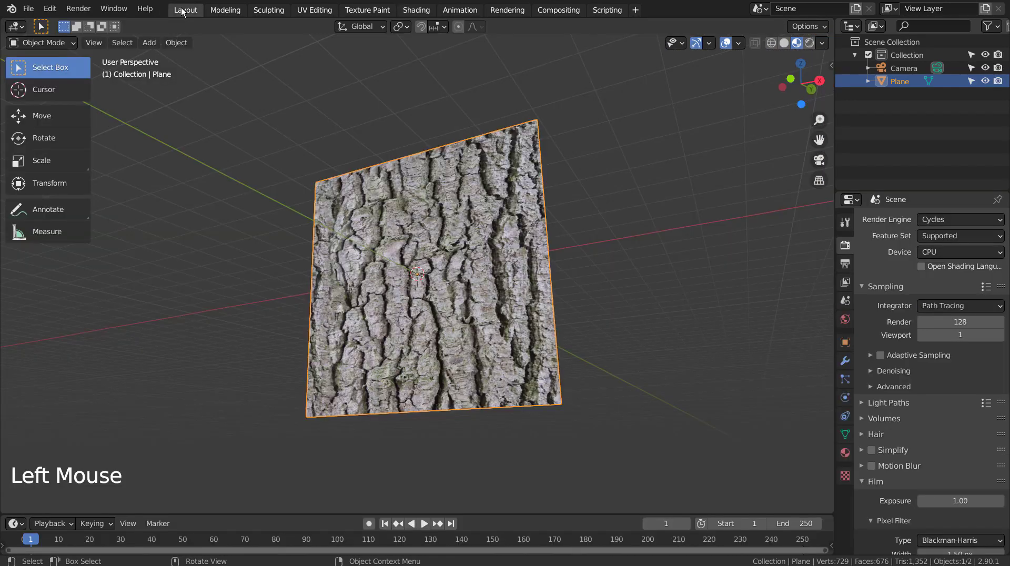
{"action": "middle_click_drag", "start_coordinate": [495, 325], "coordinate": [531, 305]}
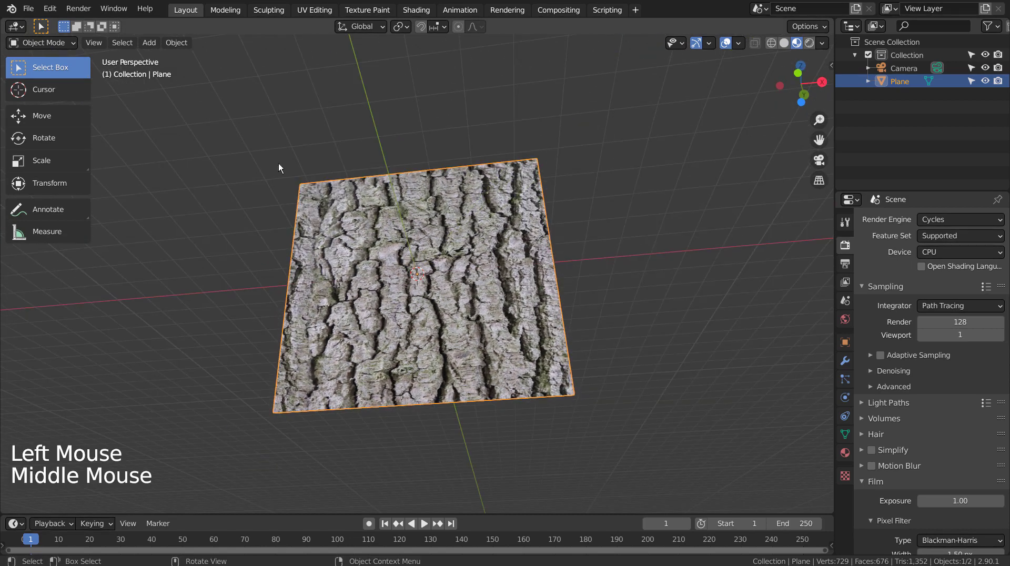
- Open the add-on preferences and search the add-ons for "wran"
{"action": "left_click", "coordinate": [27, 9]}
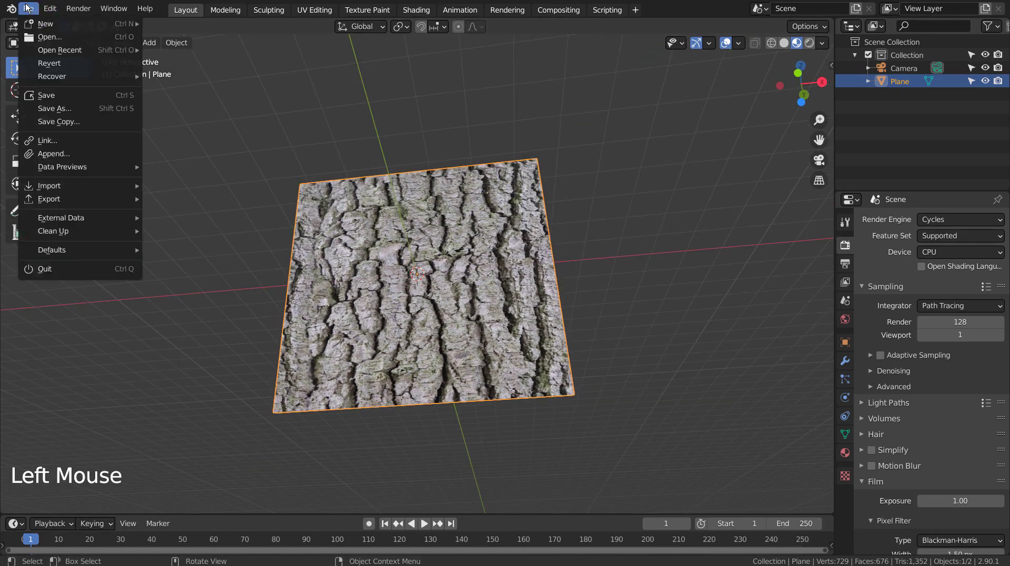
{"action": "mouse_move", "coordinate": [50, 8]}
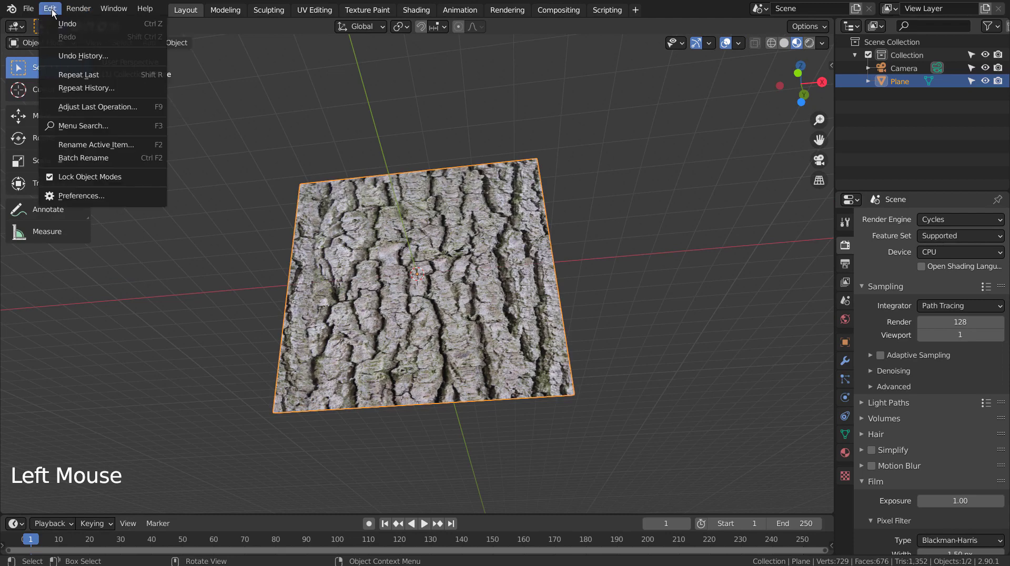
{"action": "left_click", "coordinate": [112, 196]}
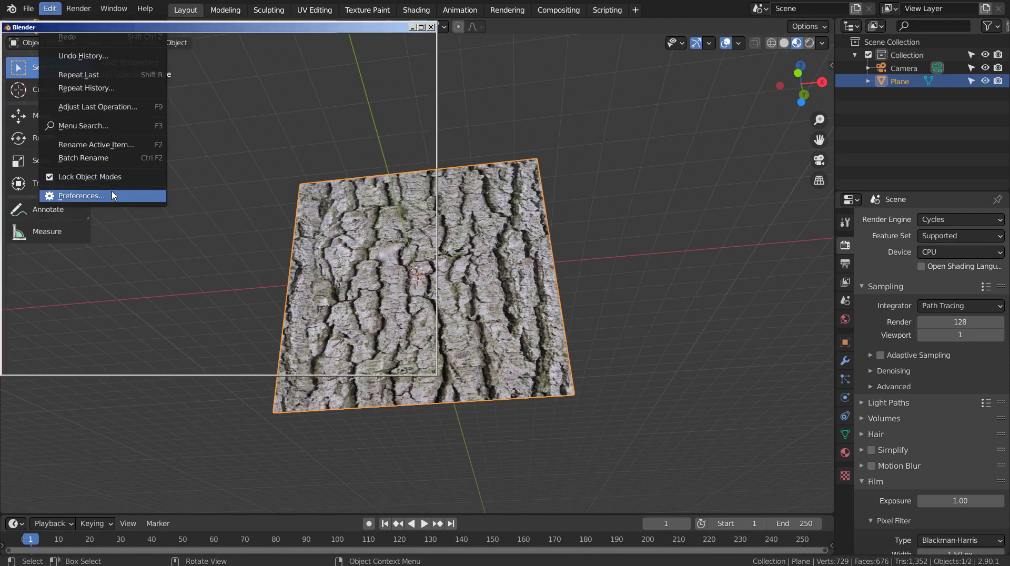
{"action": "left_click", "coordinate": [377, 62]}
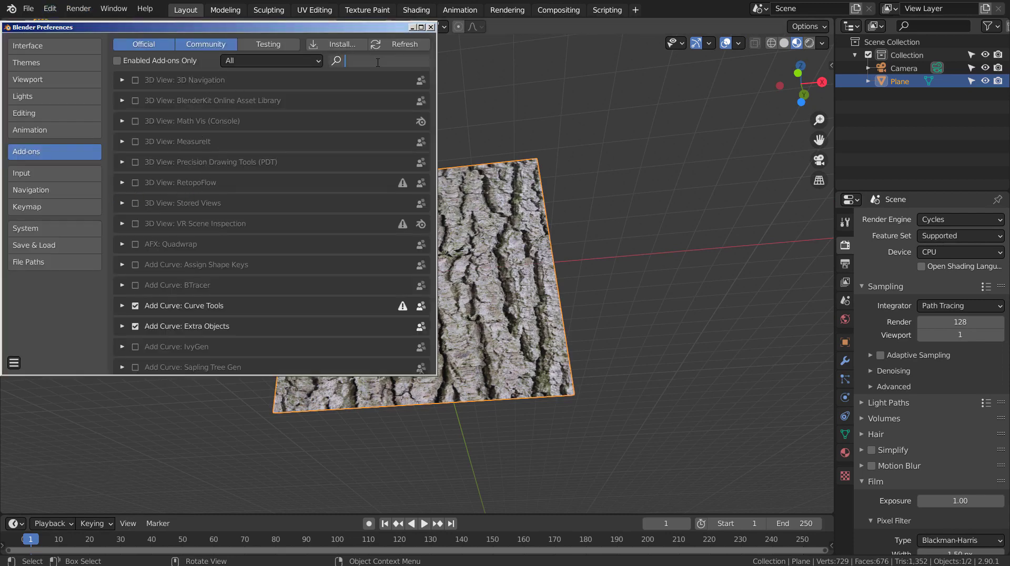
{"action": "type", "text": "wran"}
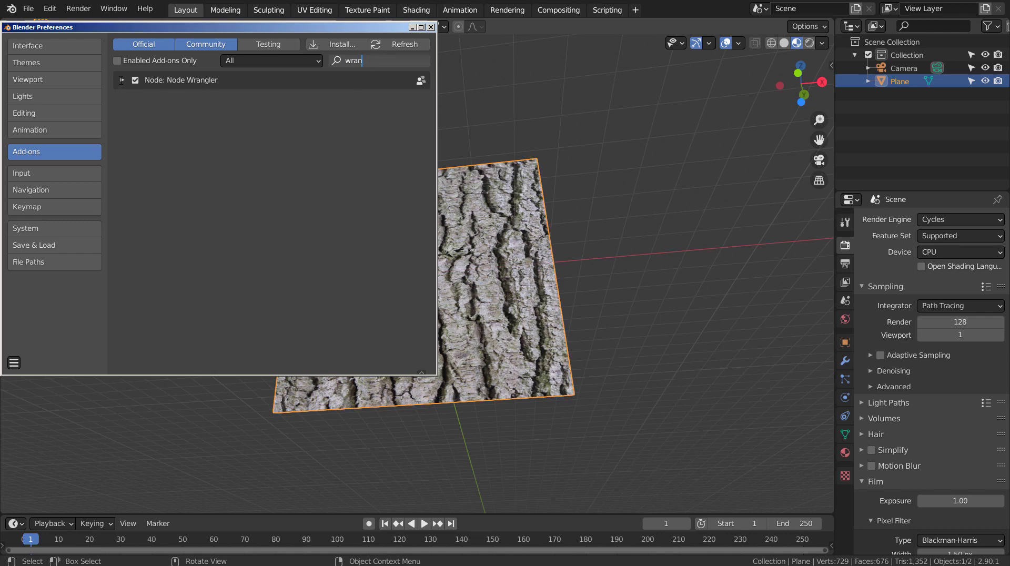
- Expand the Node Wrangler add-on's details, show its hotkey list and read through the merge and blend-type shortcuts
{"action": "left_click", "coordinate": [122, 80]}
{"action": "left_click", "coordinate": [122, 81]}
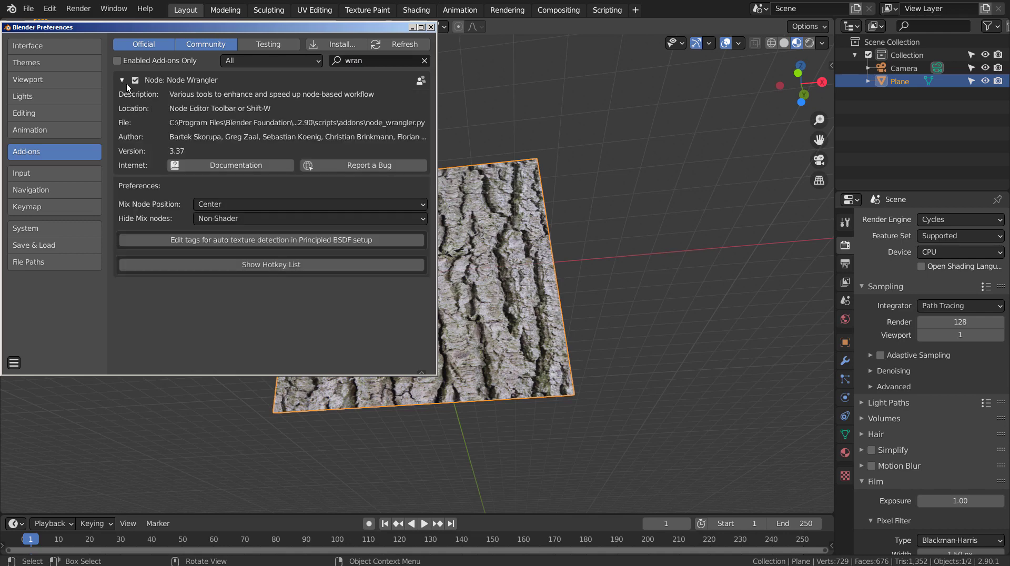
{"action": "left_click", "coordinate": [296, 264]}
{"action": "scroll", "coordinate": [346, 276], "scroll_direction": "down", "scroll_amount": 10}
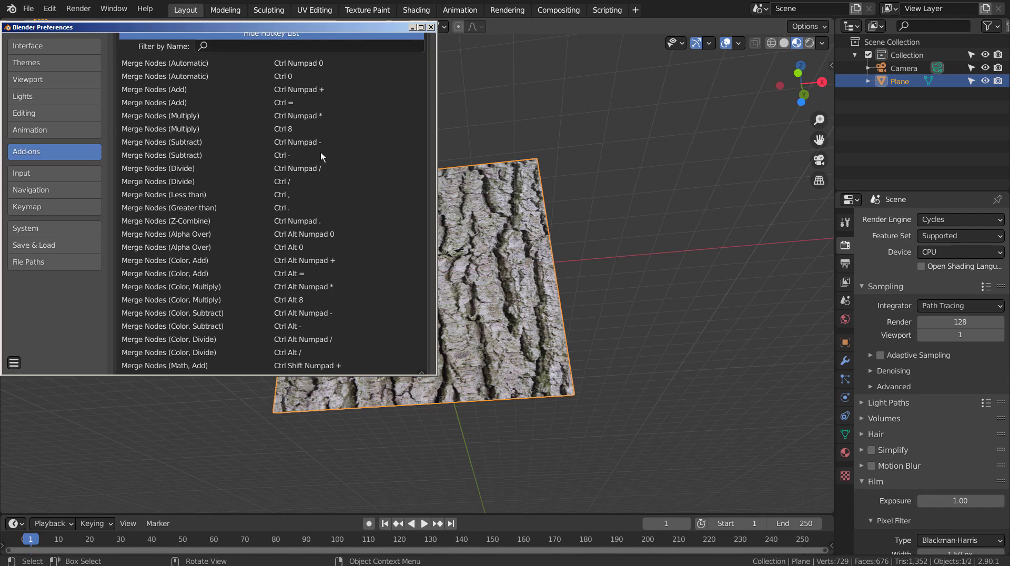
{"action": "scroll", "coordinate": [336, 237], "scroll_direction": "down", "scroll_amount": 15}
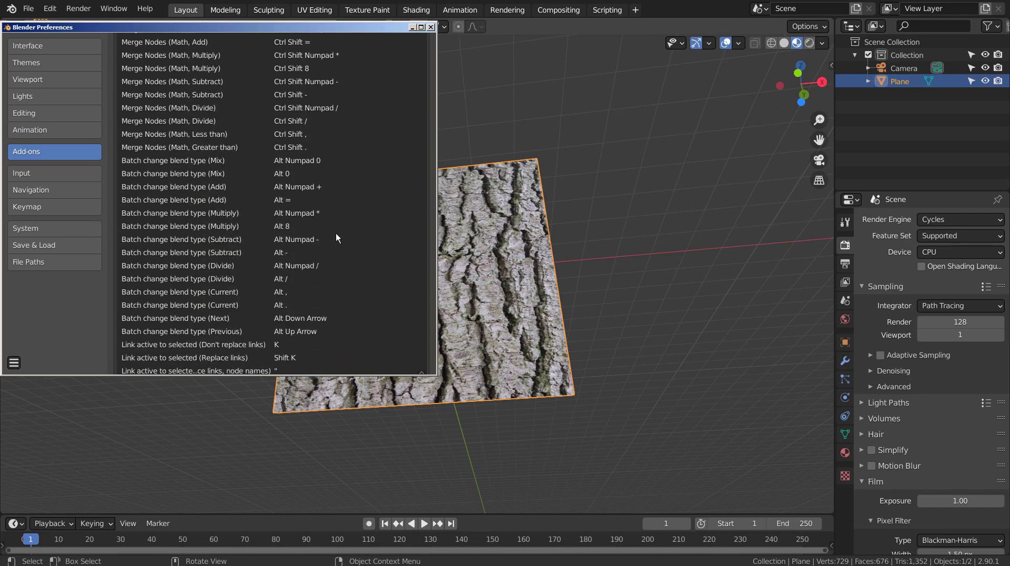
- Read through the rest of the Node Wrangler hotkey list and close the preferences
{"action": "scroll", "coordinate": [337, 238], "scroll_direction": "down", "scroll_amount": 13}
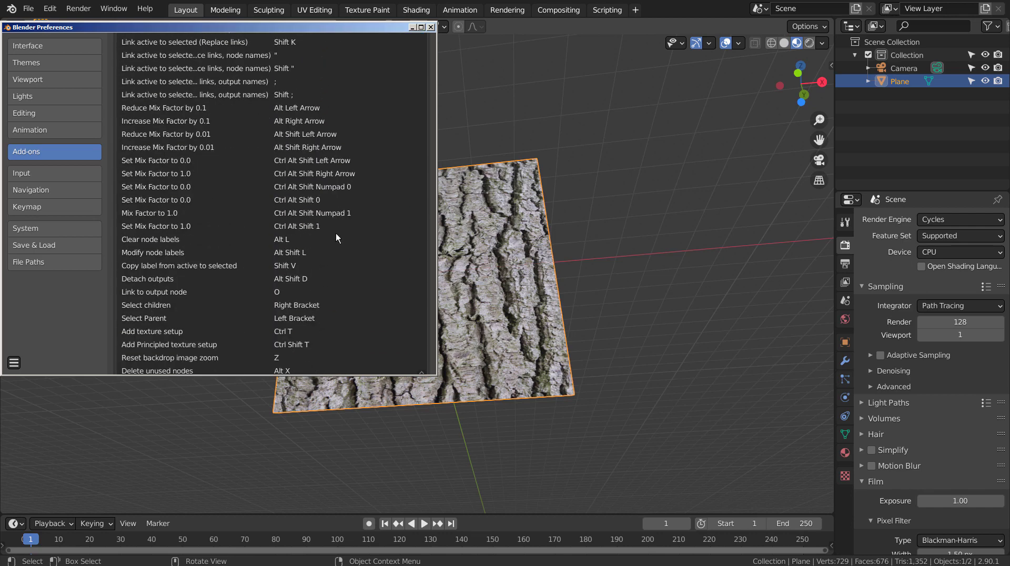
{"action": "scroll", "coordinate": [336, 238], "scroll_direction": "down", "scroll_amount": 5}
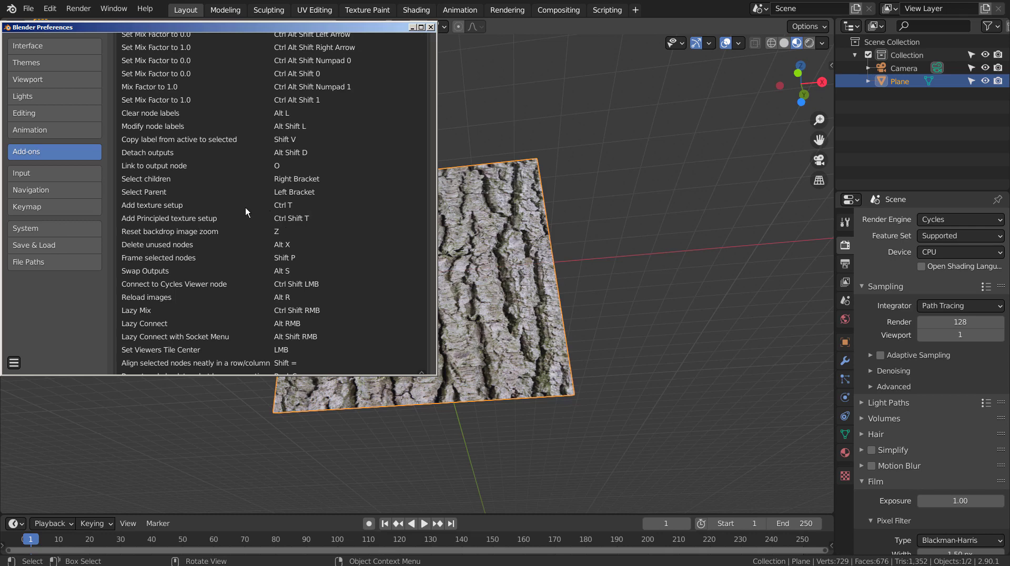
{"action": "scroll", "coordinate": [246, 212], "scroll_direction": "down", "scroll_amount": 5}
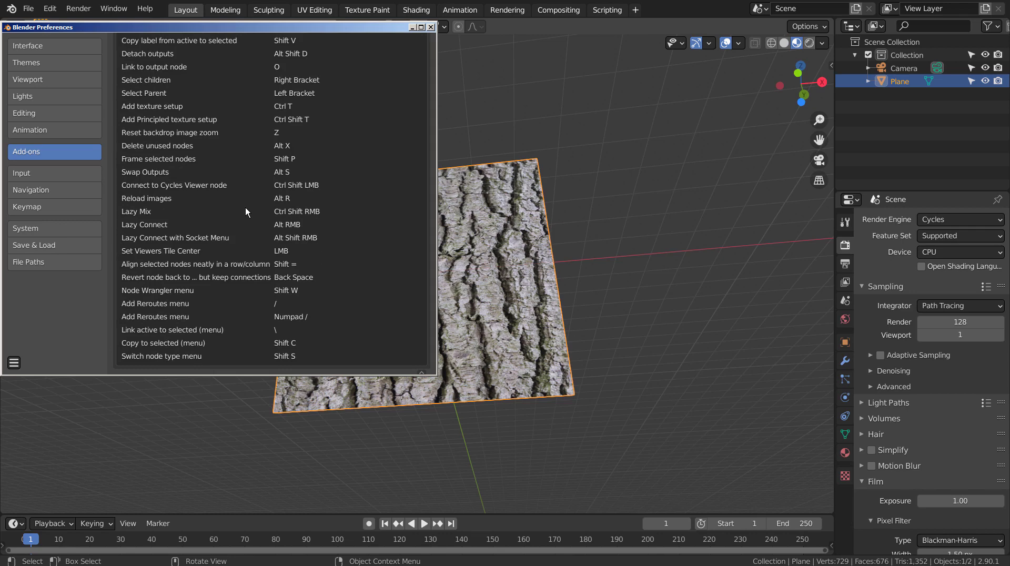
{"action": "scroll", "coordinate": [245, 212], "scroll_direction": "up", "scroll_amount": 20}
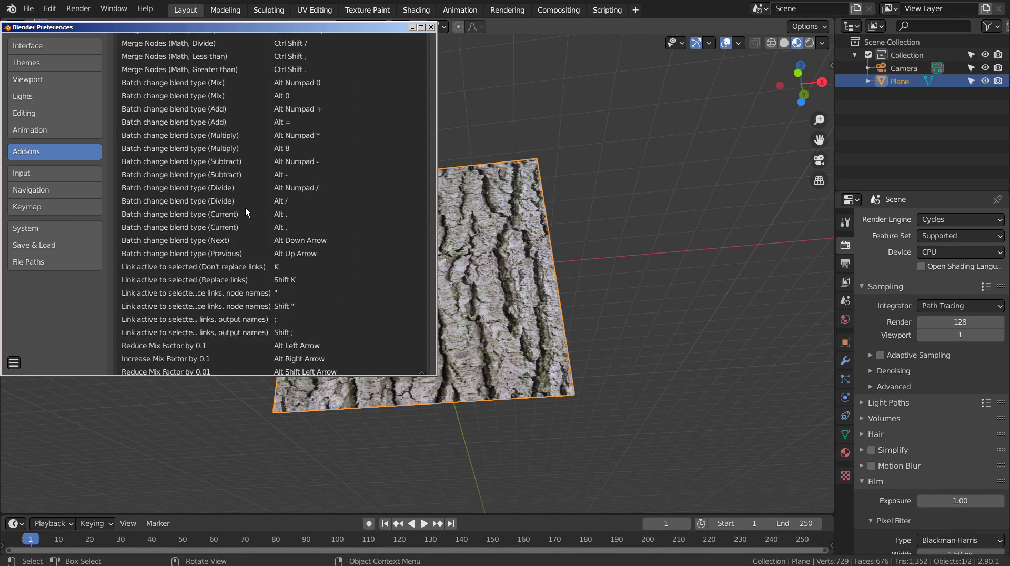
{"action": "scroll", "coordinate": [246, 212], "scroll_direction": "up", "scroll_amount": 20}
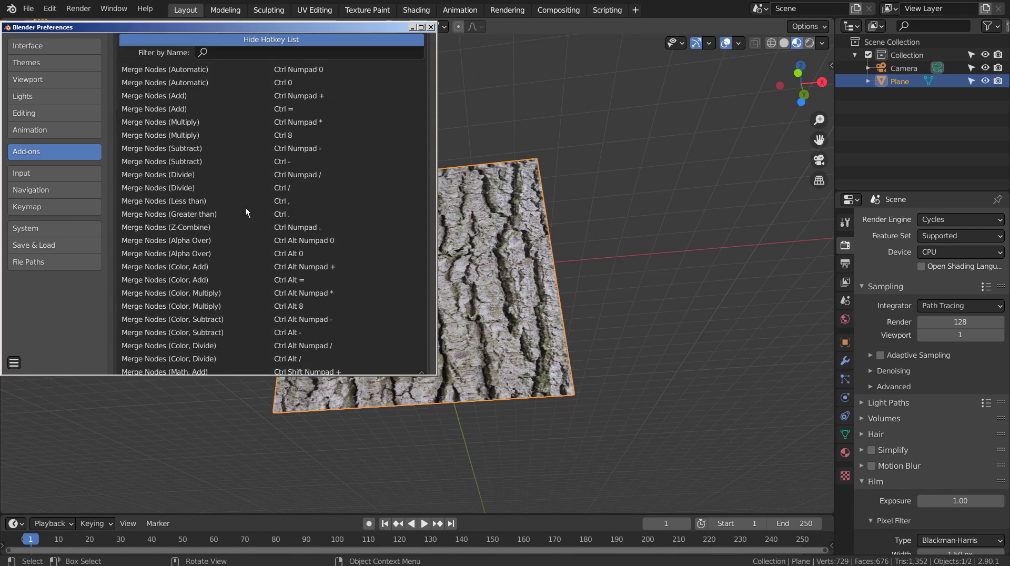
{"action": "scroll", "coordinate": [246, 212], "scroll_direction": "up", "scroll_amount": 5}
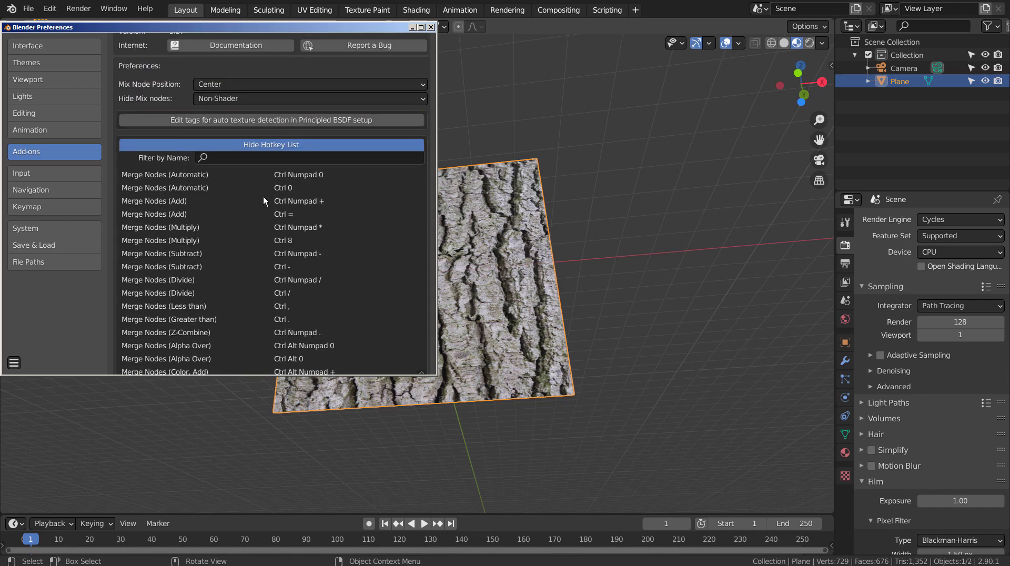
{"action": "left_click", "coordinate": [430, 27]}
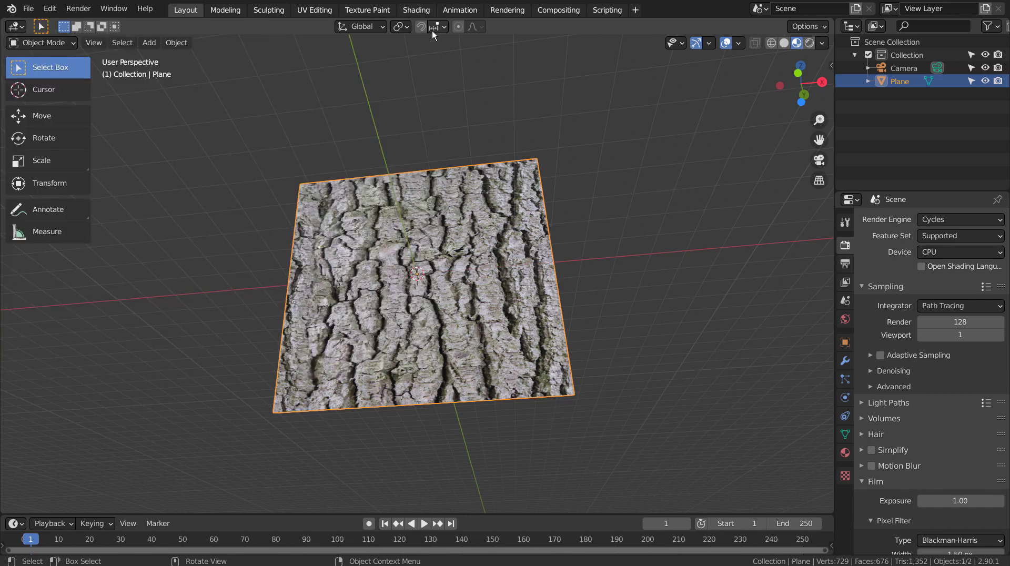
- Set the Specular value of the plane's bark material to 0 and inspect the texture from the front
{"action": "left_click", "coordinate": [845, 452]}
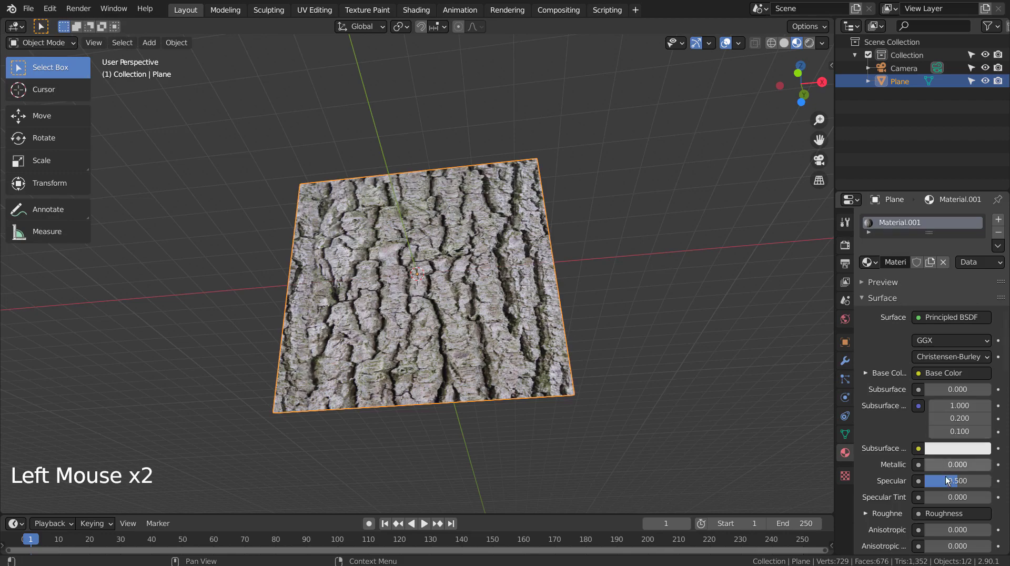
{"action": "left_click_drag", "start_coordinate": [952, 481], "coordinate": [924, 484]}
{"action": "middle_click_drag", "start_coordinate": [626, 273], "coordinate": [656, 329]}
{"action": "key", "text": "KP_1"}
{"action": "scroll", "coordinate": [656, 329], "scroll_direction": "up", "scroll_amount": 7}
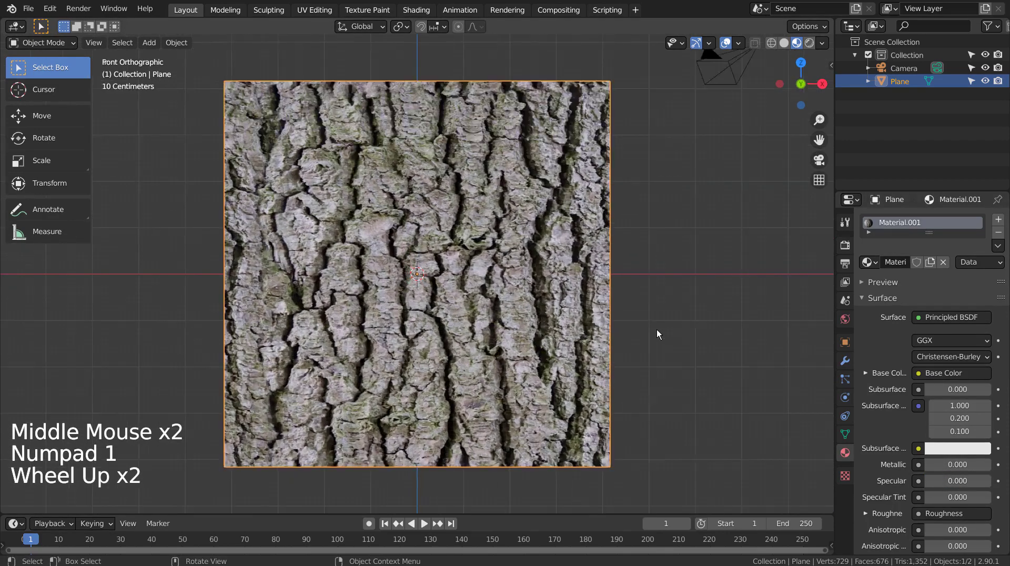
{"action": "scroll", "coordinate": [656, 329], "scroll_direction": "down", "scroll_amount": 6}
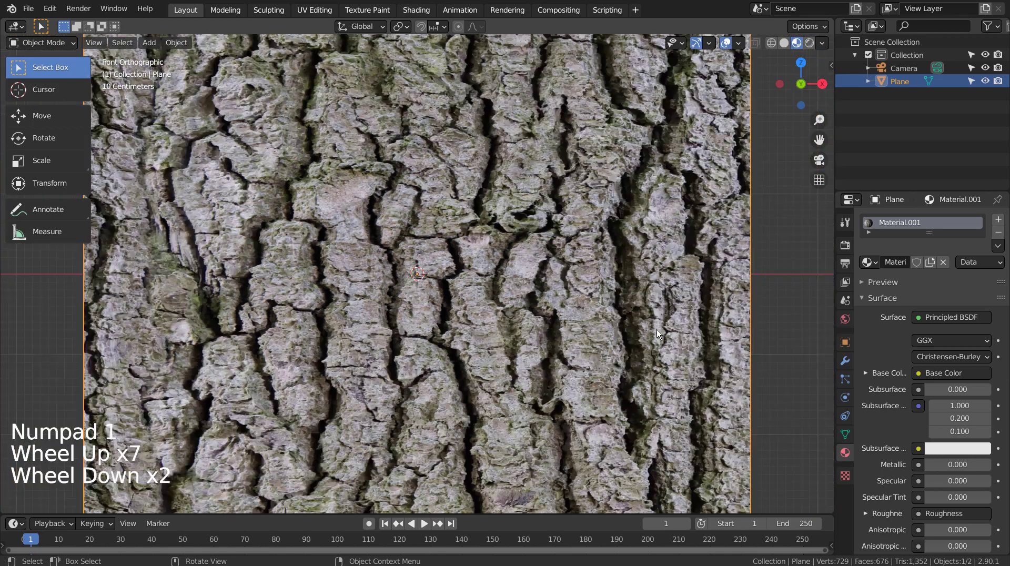
- Add a UV sphere at the 3D cursor, in the middle of the bark plane
{"action": "left_click", "coordinate": [657, 298]}
{"action": "key", "text": "shift+a"}
{"action": "mouse_move", "coordinate": [657, 298]}
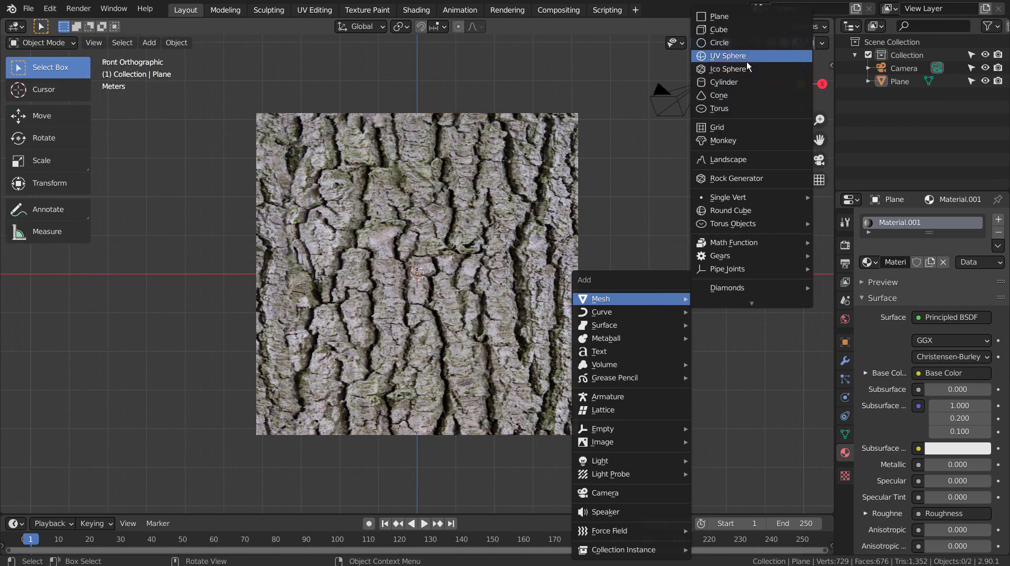
{"action": "left_click", "coordinate": [746, 60]}
{"action": "scroll", "coordinate": [560, 289], "scroll_direction": "up", "scroll_amount": 6}
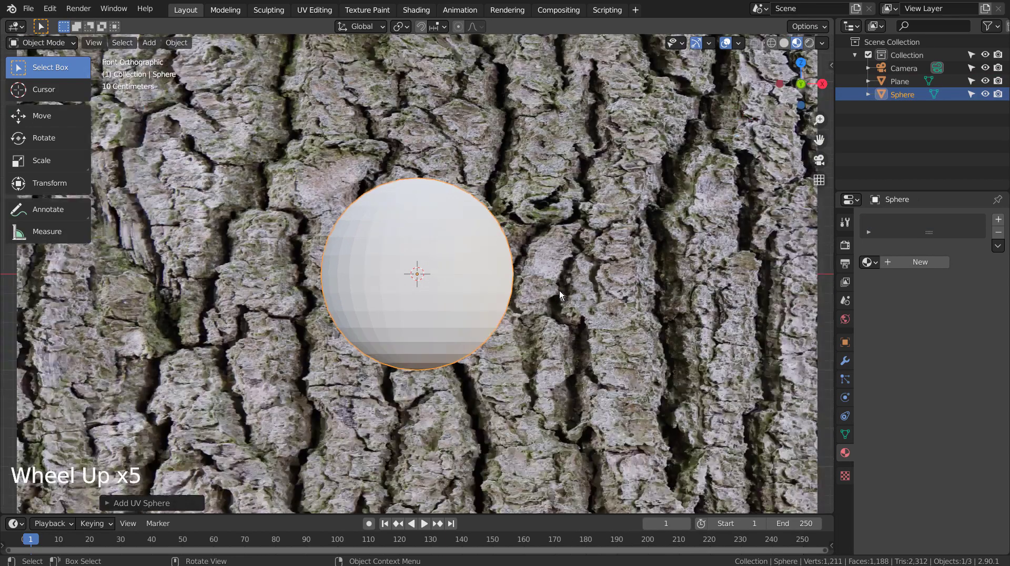
- Add a level 3 subdivision surface to the sphere and shade it smooth
{"action": "key", "text": "ctrl+3"}
{"action": "right_click", "coordinate": [425, 225]}
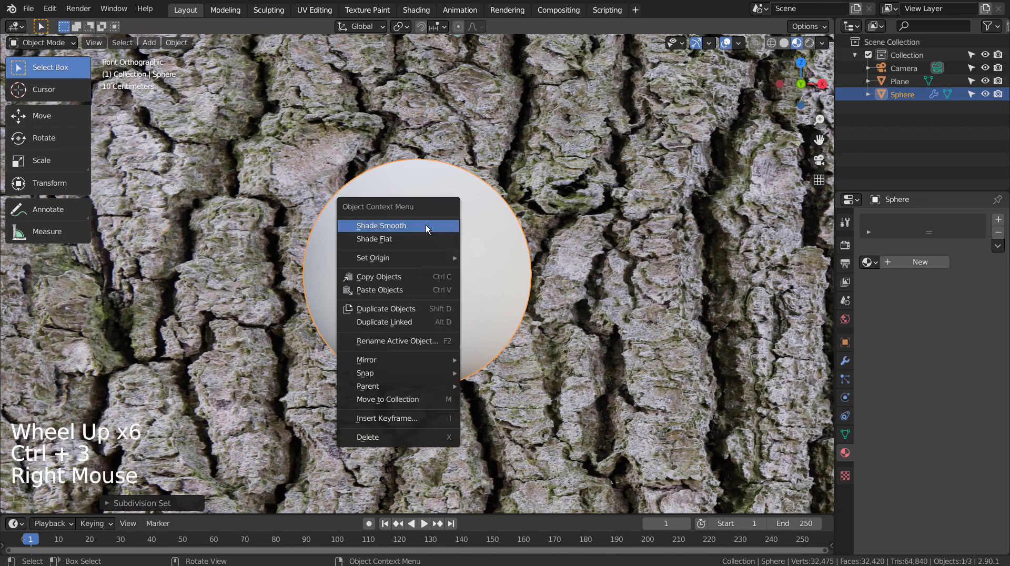
{"action": "left_click", "coordinate": [424, 225]}
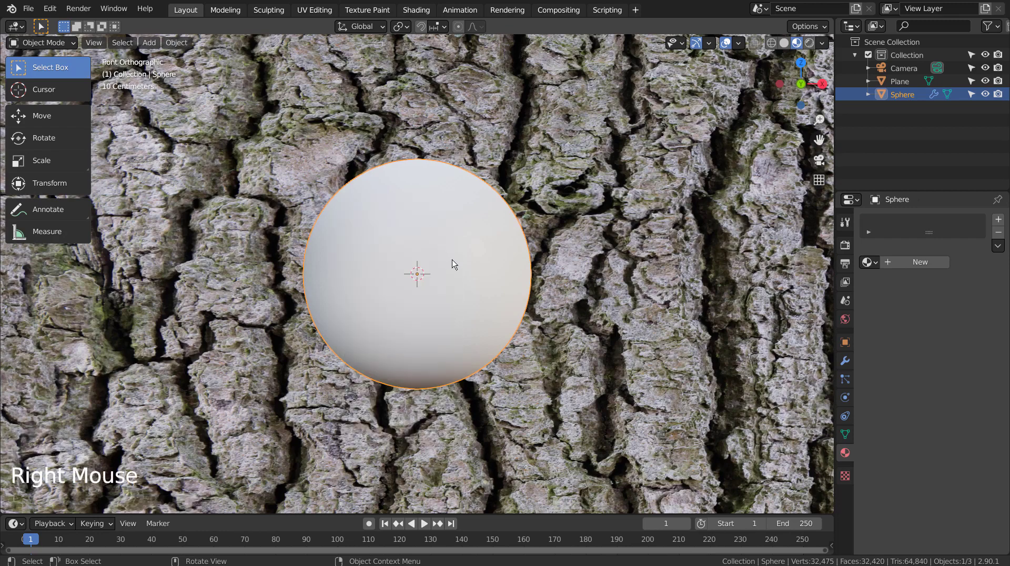
- Switch to the Shading workspace and create a new material for the sphere
{"action": "left_click", "coordinate": [415, 9]}
{"action": "left_click", "coordinate": [414, 8]}
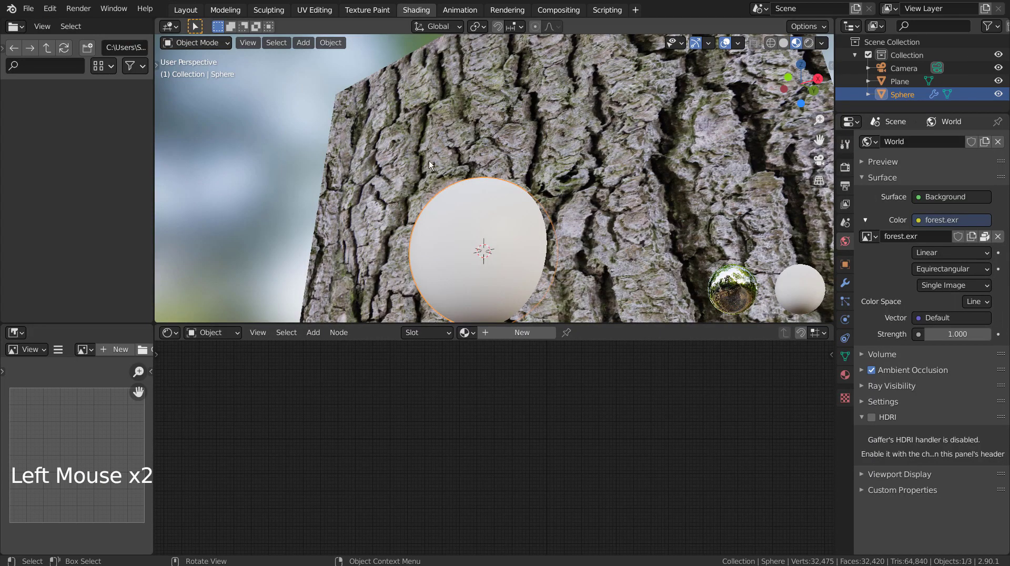
{"action": "left_click", "coordinate": [499, 333]}
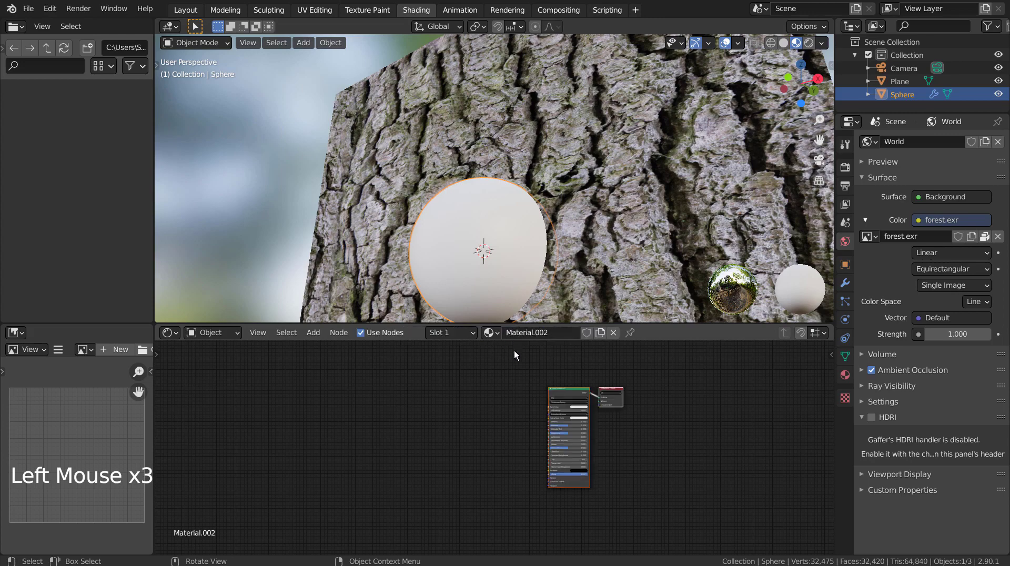
- Run Node Wrangler's Principled Texture Setup on the sphere's shader with all files from Cork01_AO.jpg to Cork01_rgh.jpg
{"action": "left_click", "coordinate": [564, 391]}
{"action": "key", "text": "ctrl+shift+t"}
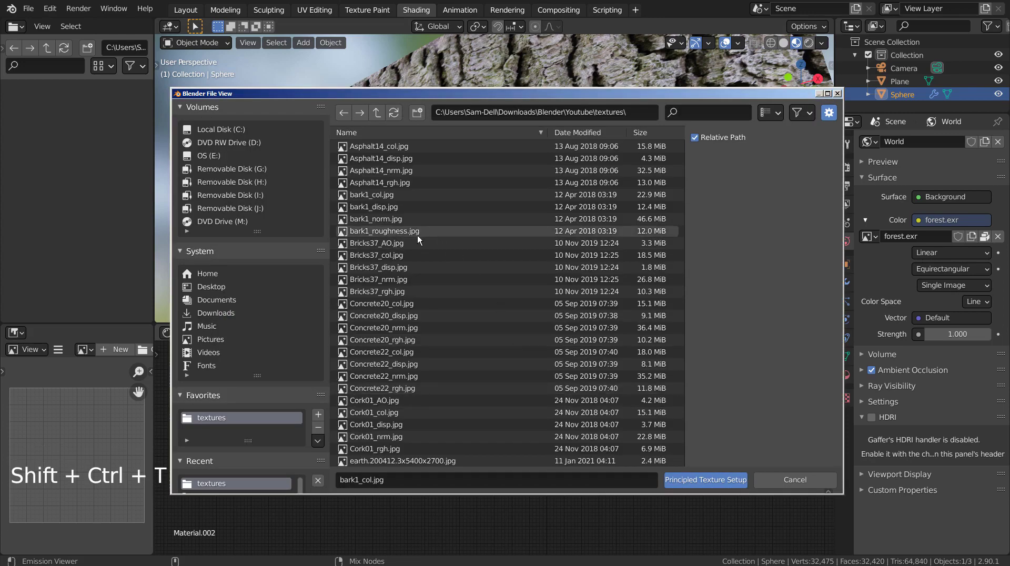
{"action": "left_click", "coordinate": [389, 401]}
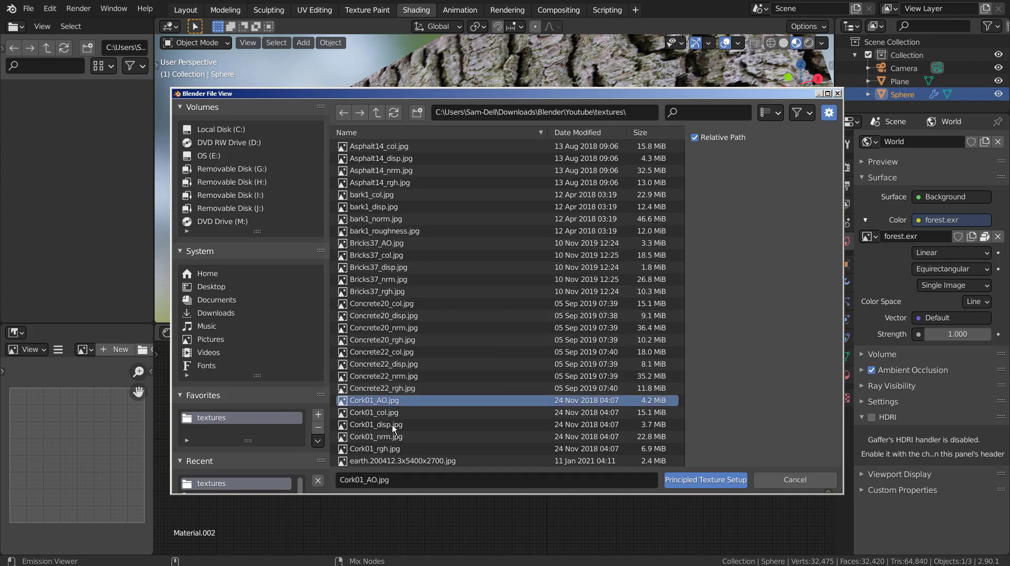
{"action": "left_click", "coordinate": [389, 449], "text": "shift"}
{"action": "left_click", "coordinate": [715, 479]}
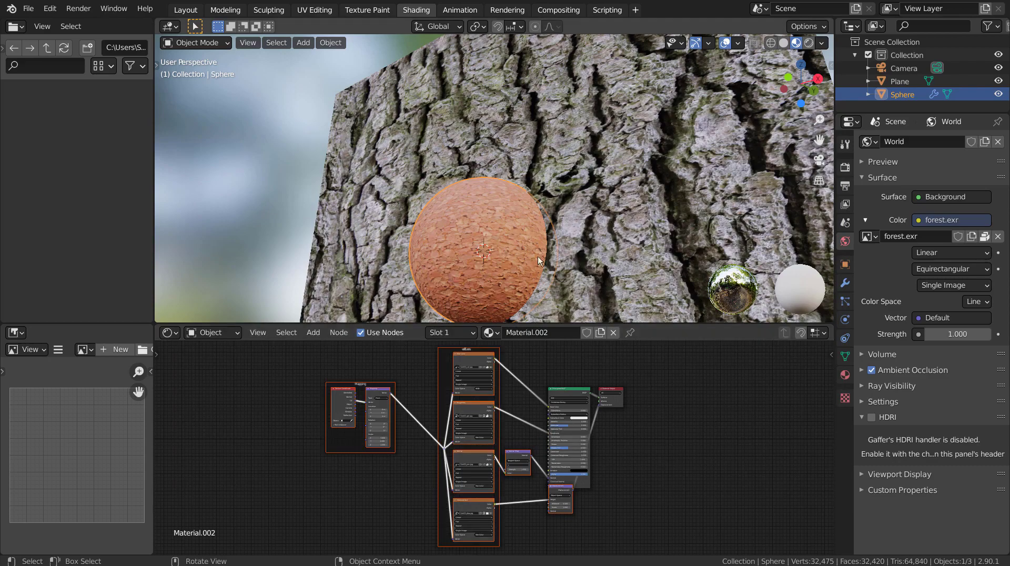
- Scale the cork sphere up by a factor of about 2.28
{"action": "middle_click_drag", "start_coordinate": [512, 245], "coordinate": [479, 277]}
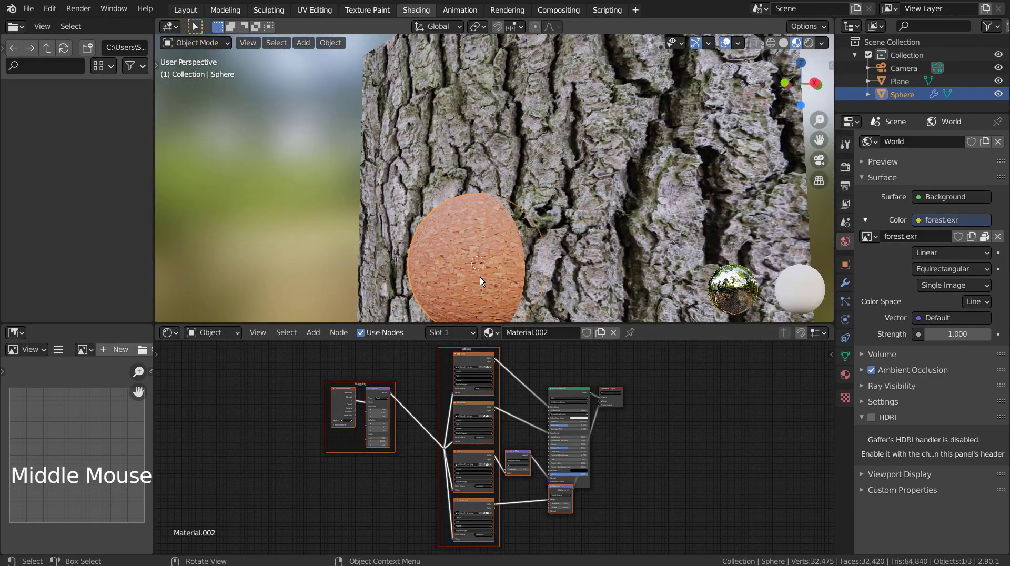
{"action": "scroll", "coordinate": [480, 276], "scroll_direction": "down", "scroll_amount": 5}
{"action": "middle_click_drag", "start_coordinate": [548, 241], "coordinate": [518, 256]}
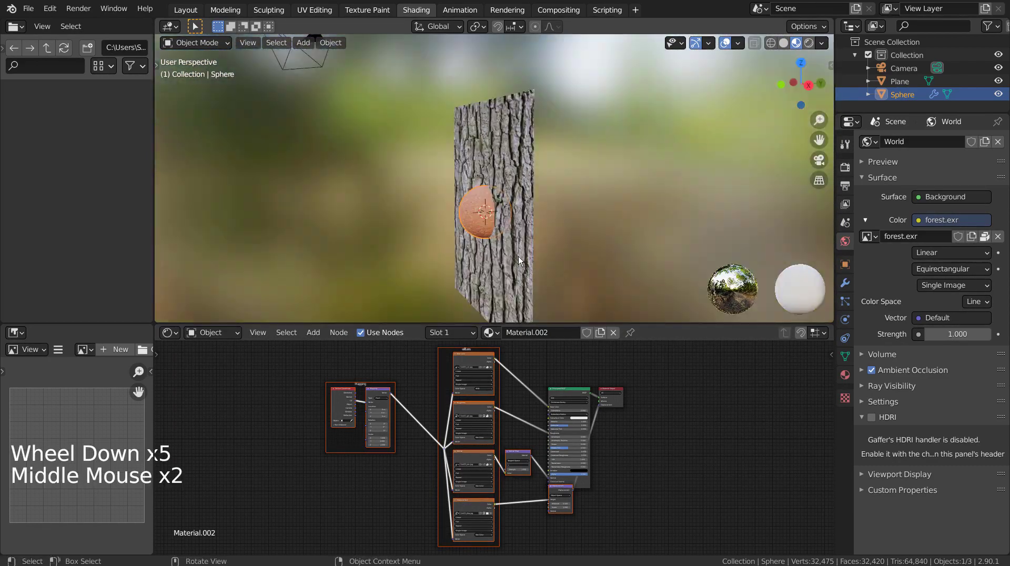
{"action": "key", "text": "s"}
{"action": "left_click", "coordinate": [621, 251]}
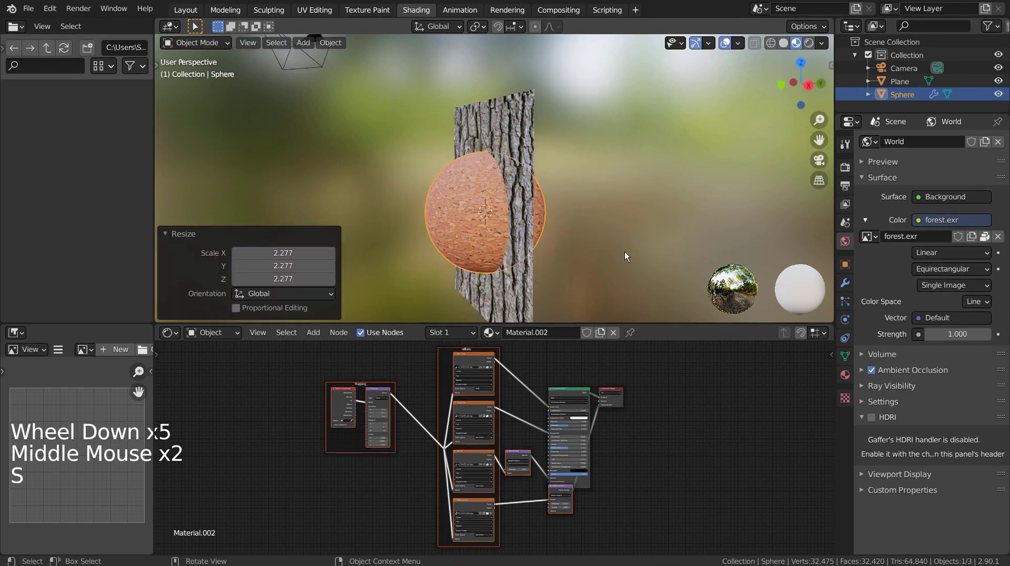
- Move the sphere about -3.69 m along the Y axis, in front of the bark plane, and check it from the front
{"action": "key", "text": "g"}
{"action": "key", "text": "y"}
{"action": "left_click", "coordinate": [525, 245]}
{"action": "key", "text": "KP_0"}
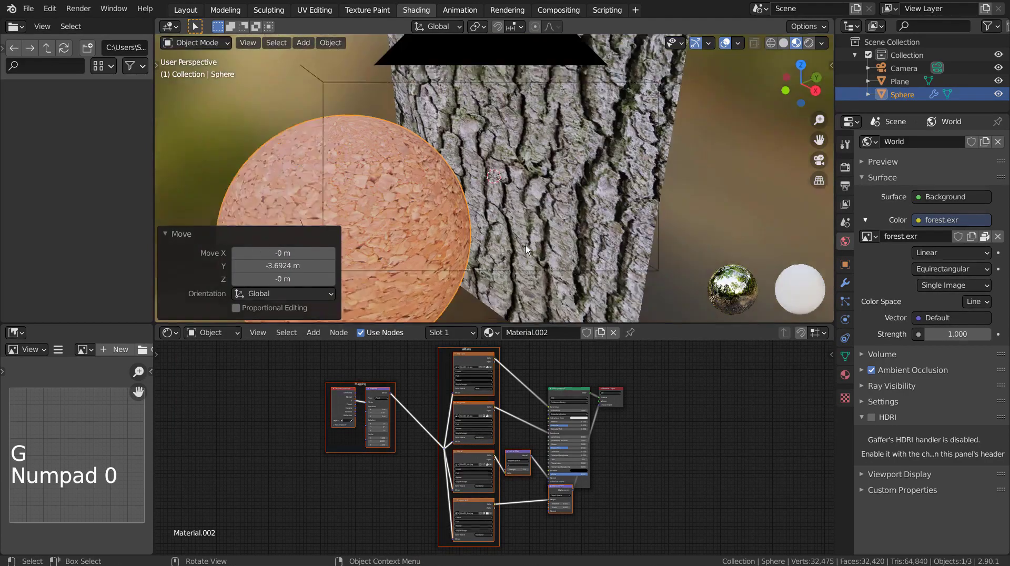
{"action": "key", "text": "KP_1"}
{"action": "scroll", "coordinate": [605, 250], "scroll_direction": "up", "scroll_amount": 3}
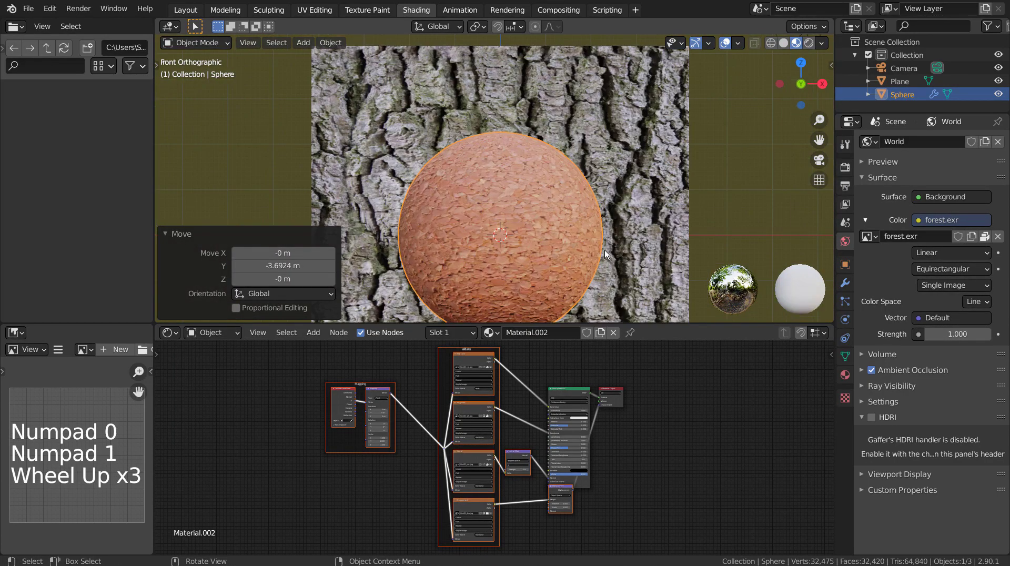
{"action": "middle_click_drag", "start_coordinate": [604, 250], "coordinate": [614, 238]}
{"action": "scroll", "coordinate": [612, 233], "scroll_direction": "down", "scroll_amount": 3}
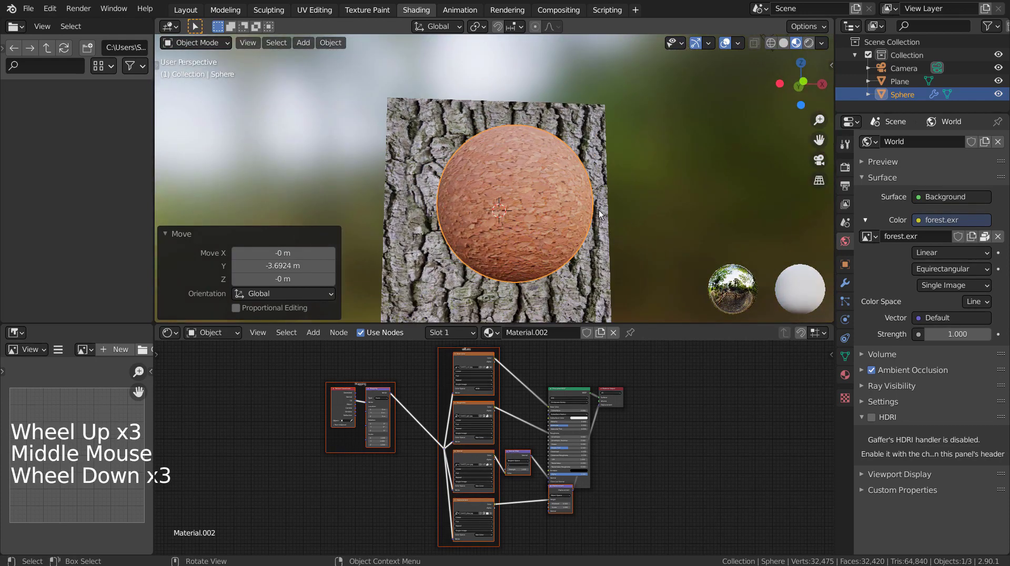
- Scale the bark plane up by a factor of about 2.31
{"action": "left_click", "coordinate": [600, 213]}
{"action": "key", "text": "s"}
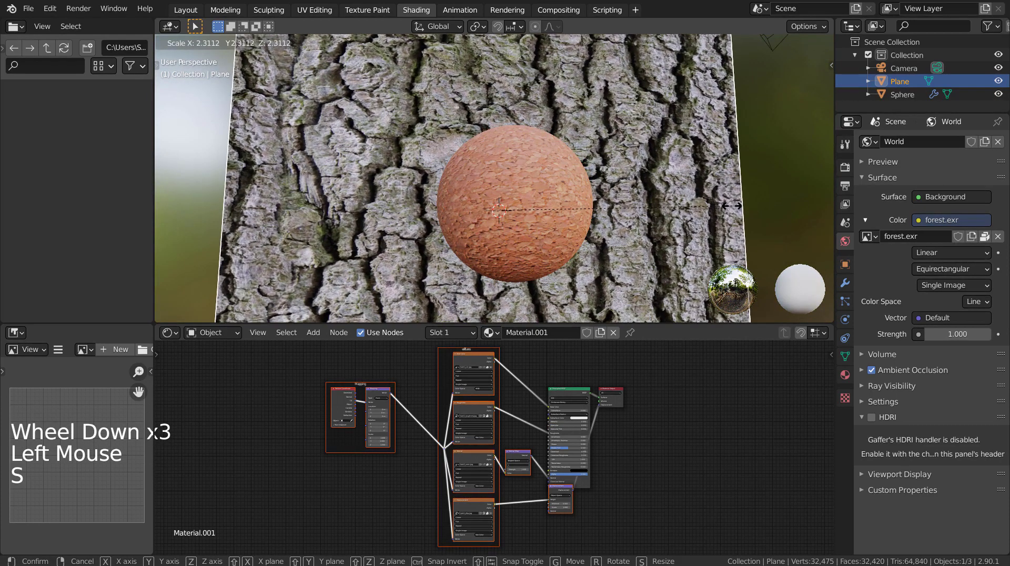
{"action": "left_click", "coordinate": [702, 209]}
{"action": "middle_click_drag", "start_coordinate": [699, 211], "coordinate": [584, 226]}
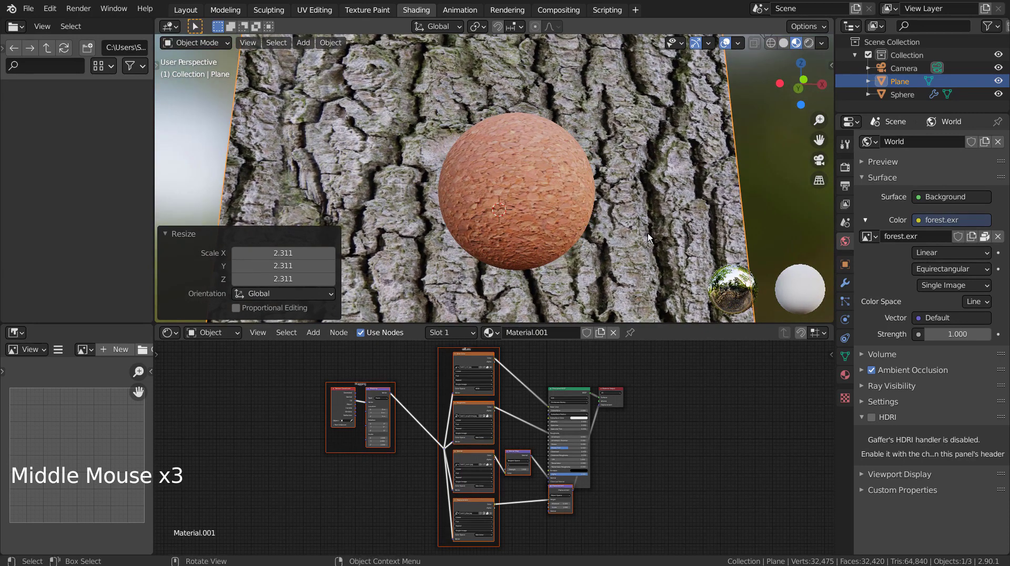
- Return to the Layout workspace and align the camera to a view of the sphere against the bark plane
{"action": "left_click", "coordinate": [185, 9]}
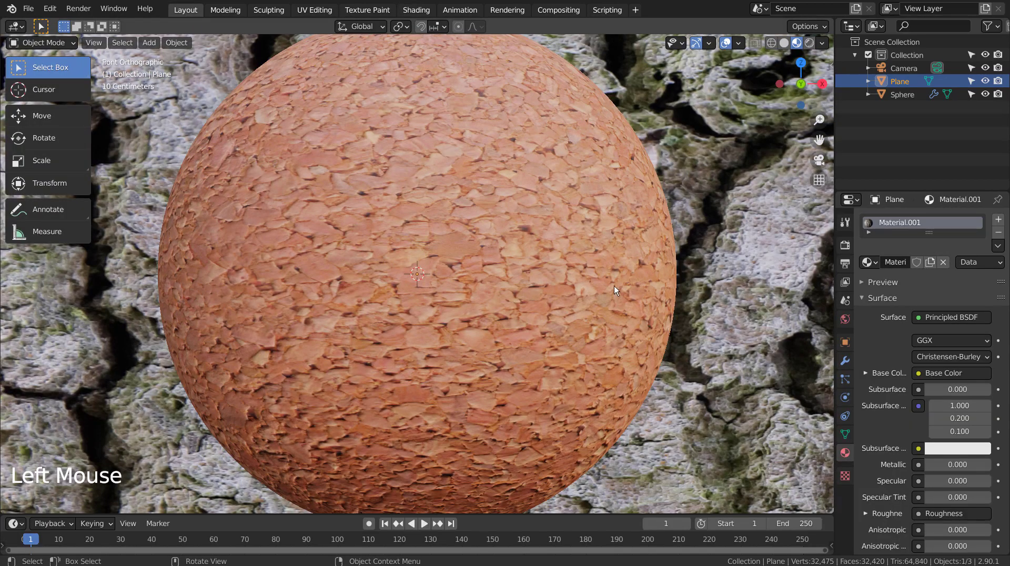
{"action": "scroll", "coordinate": [613, 285], "scroll_direction": "down", "scroll_amount": 4}
{"action": "mouse_move", "coordinate": [612, 285]}
{"action": "middle_mouse_down"}
{"action": "mouse_move", "coordinate": [601, 294]}
{"action": "mouse_move", "coordinate": [611, 274]}
{"action": "mouse_move", "coordinate": [607, 283]}
{"action": "middle_mouse_up"}
{"action": "scroll", "coordinate": [601, 289], "scroll_direction": "down", "scroll_amount": 2}
{"action": "scroll", "coordinate": [601, 292], "scroll_direction": "down", "scroll_amount": 2}
{"action": "scroll", "coordinate": [610, 276], "scroll_direction": "up", "scroll_amount": 1}
{"action": "key", "text": "ctrl+alt+KP_0"}
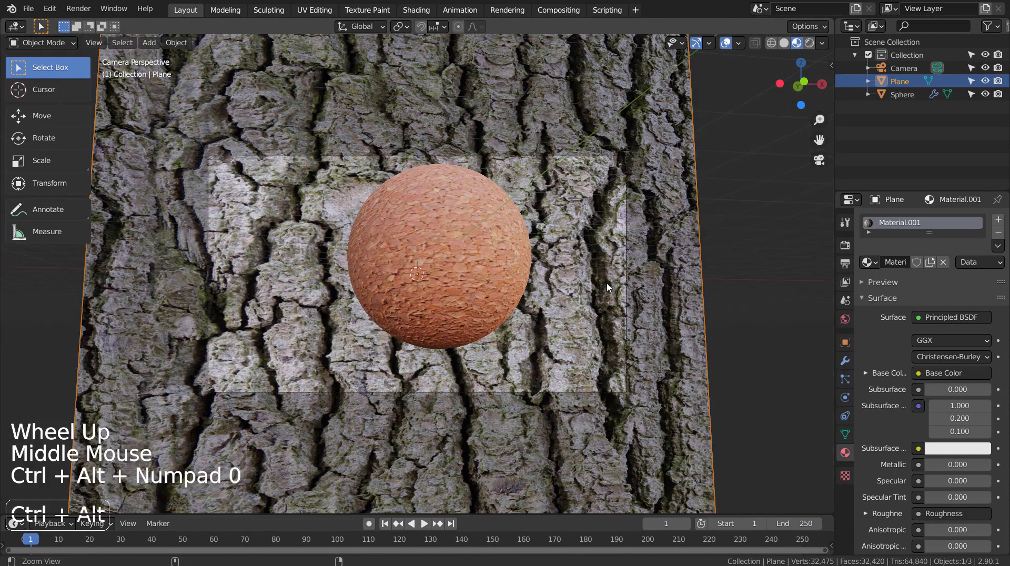
- Reframe the camera on the sphere with walk navigation and preview the scene in Rendered shading
{"action": "key", "text": "shift+grave"}
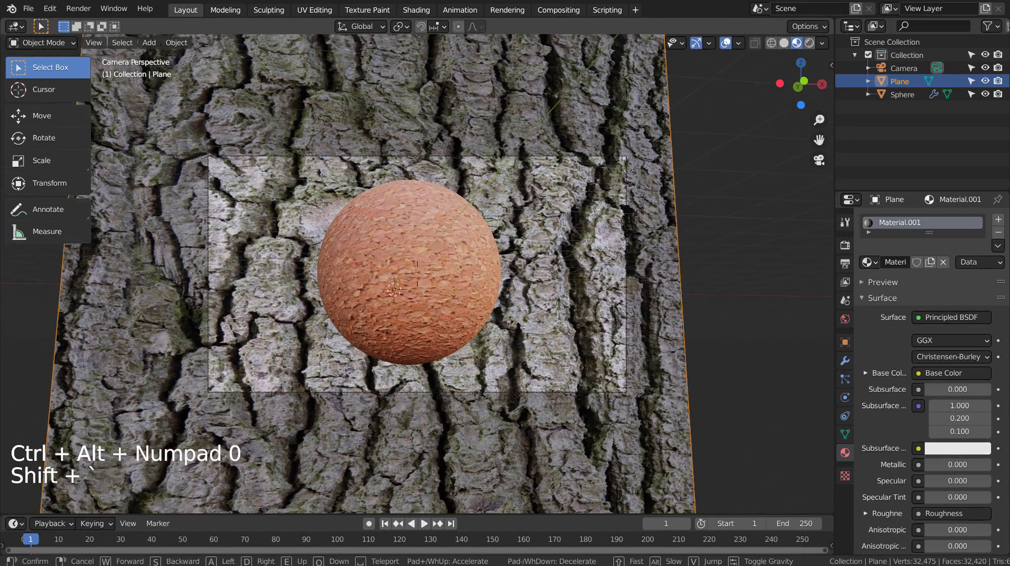
{"action": "key", "text": "a"}
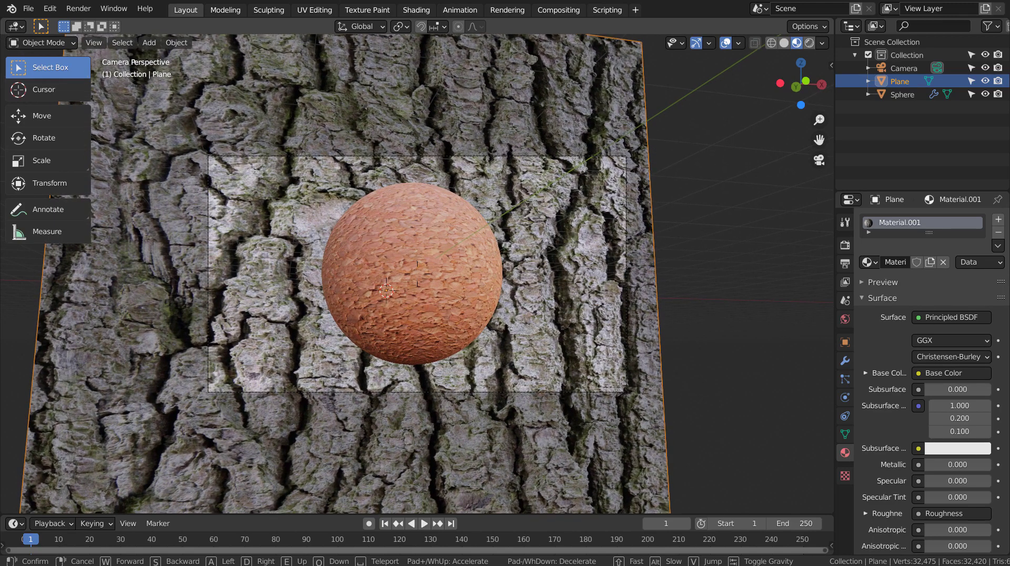
{"action": "left_click", "coordinate": [506, 286]}
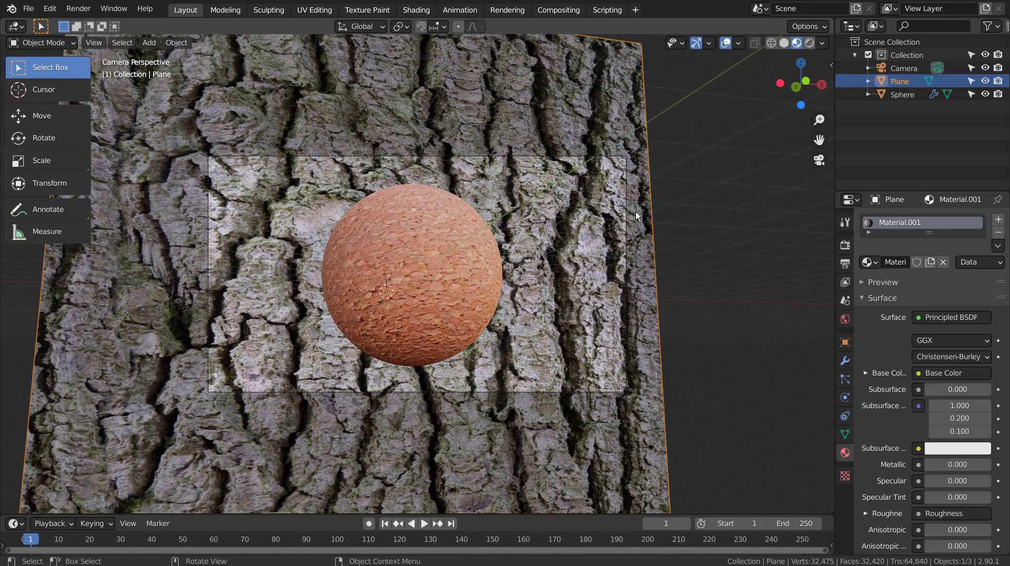
{"action": "left_click", "coordinate": [810, 45]}
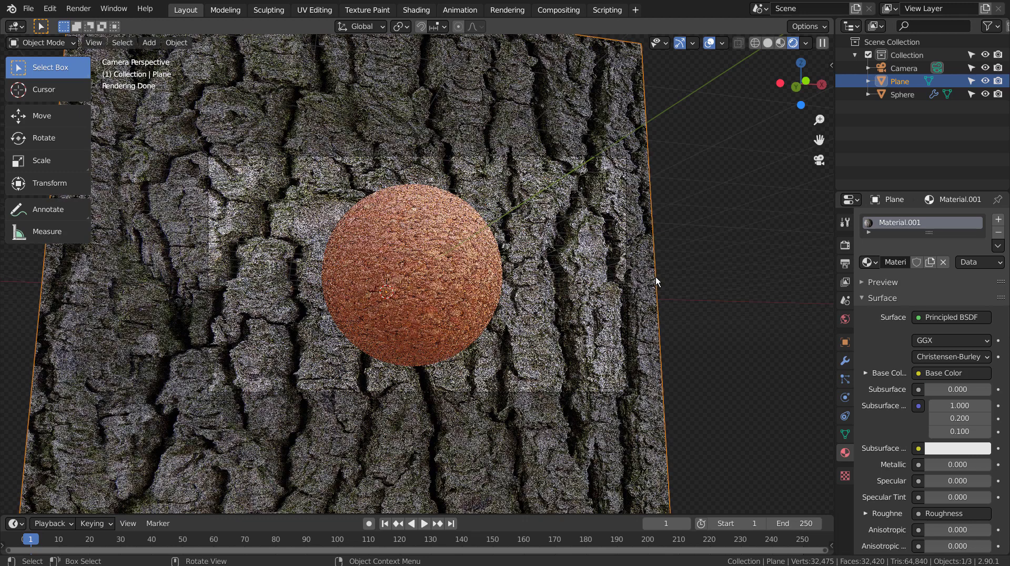
- Add a Plain Axes empty and move it along the Y axis to just in front of the sphere
{"action": "left_click", "coordinate": [767, 42]}
{"action": "mouse_move", "coordinate": [714, 147]}
{"action": "middle_mouse_down"}
{"action": "mouse_move", "coordinate": [652, 260]}
{"action": "mouse_move", "coordinate": [615, 270]}
{"action": "middle_mouse_up"}
{"action": "key", "text": "shift+a"}
{"action": "mouse_move", "coordinate": [586, 405]}
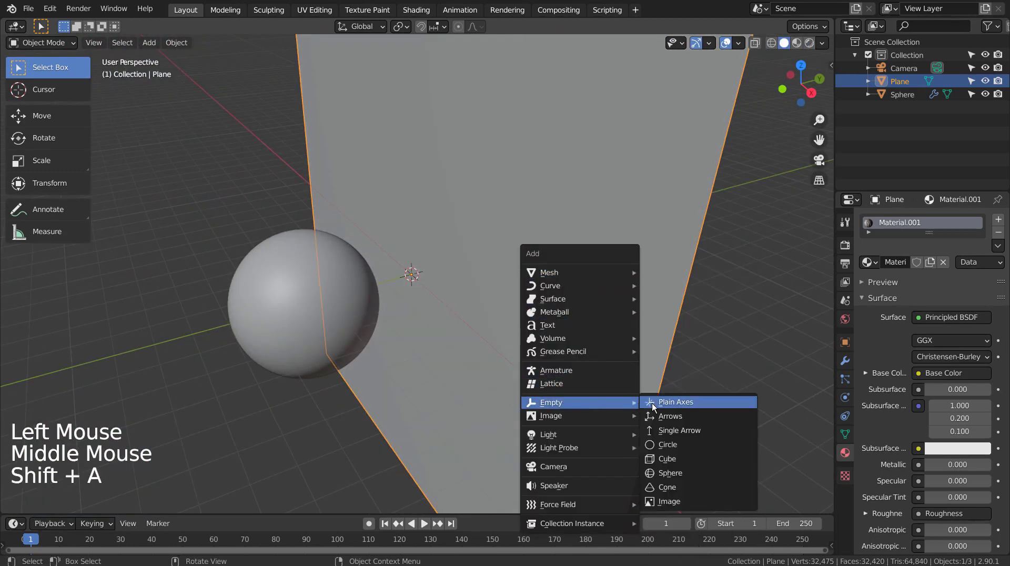
{"action": "left_click", "coordinate": [668, 403]}
{"action": "key", "text": "g"}
{"action": "key", "text": "y"}
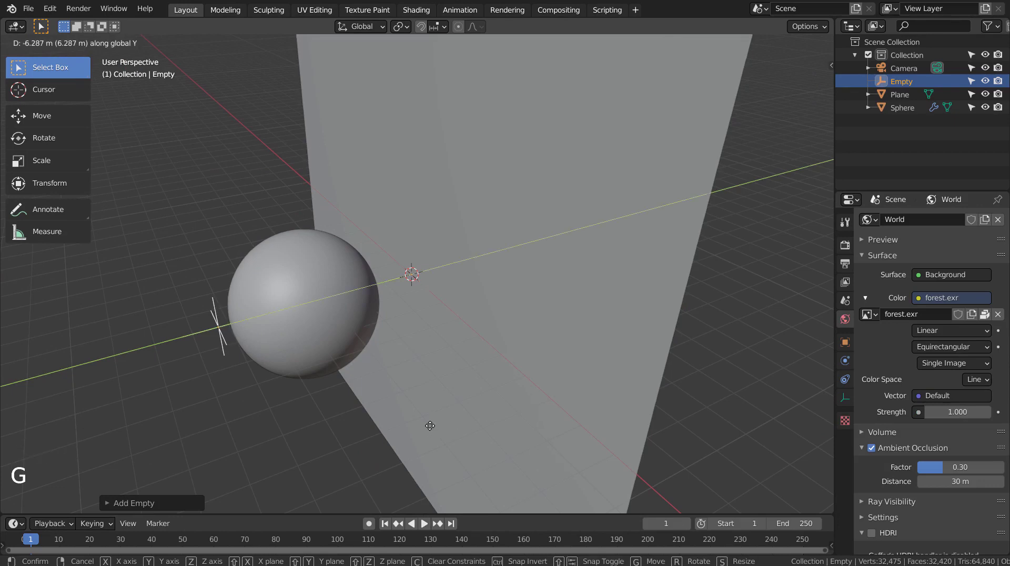
{"action": "left_click", "coordinate": [400, 428]}
- Enable depth of field on the camera and make the Empty its focus object
{"action": "middle_click_drag", "start_coordinate": [415, 415], "coordinate": [566, 386]}
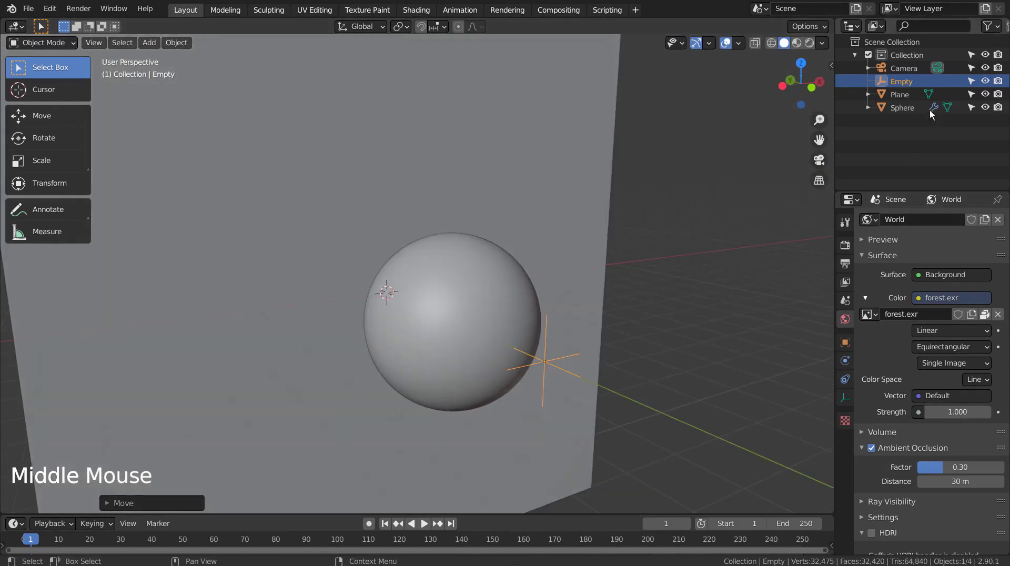
{"action": "left_click", "coordinate": [910, 68]}
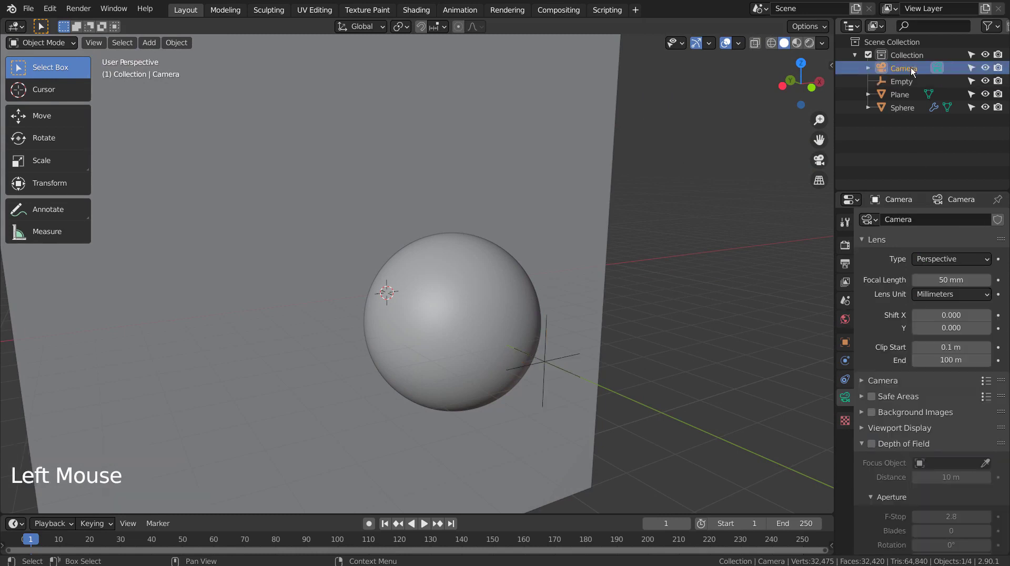
{"action": "left_click", "coordinate": [871, 444]}
{"action": "left_click", "coordinate": [946, 463]}
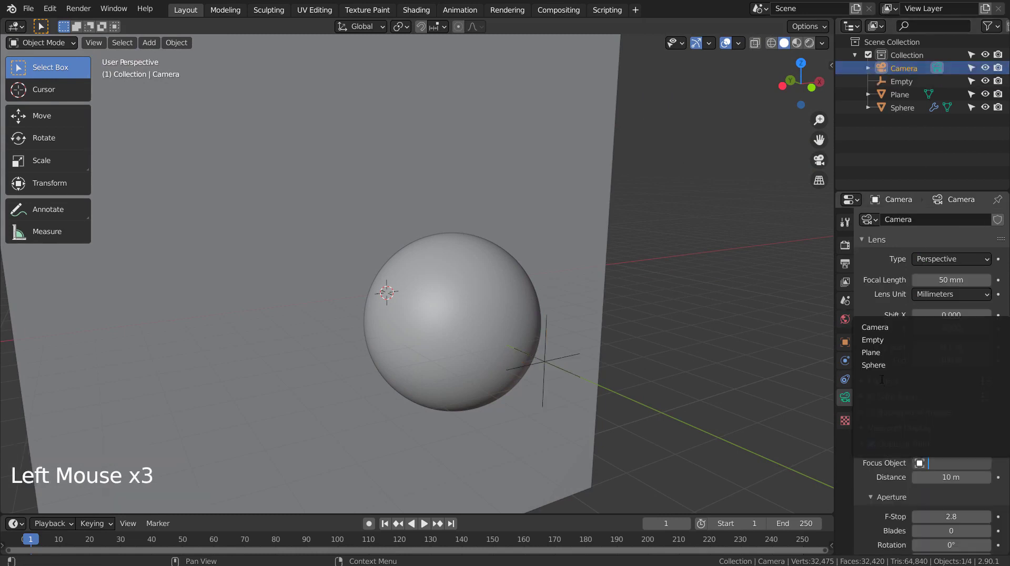
{"action": "left_click", "coordinate": [877, 340]}
- Set the camera's F-Stop to 0.1 and preview the blur through the camera in Rendered shading
{"action": "left_click", "coordinate": [952, 517]}
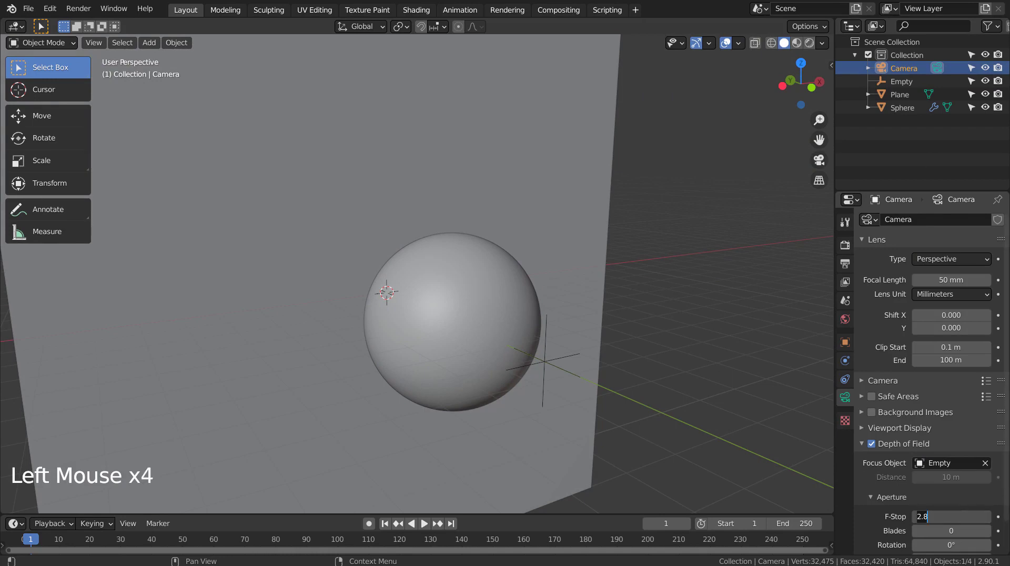
{"action": "type", "text": "0.1"}
{"action": "key", "text": "Return"}
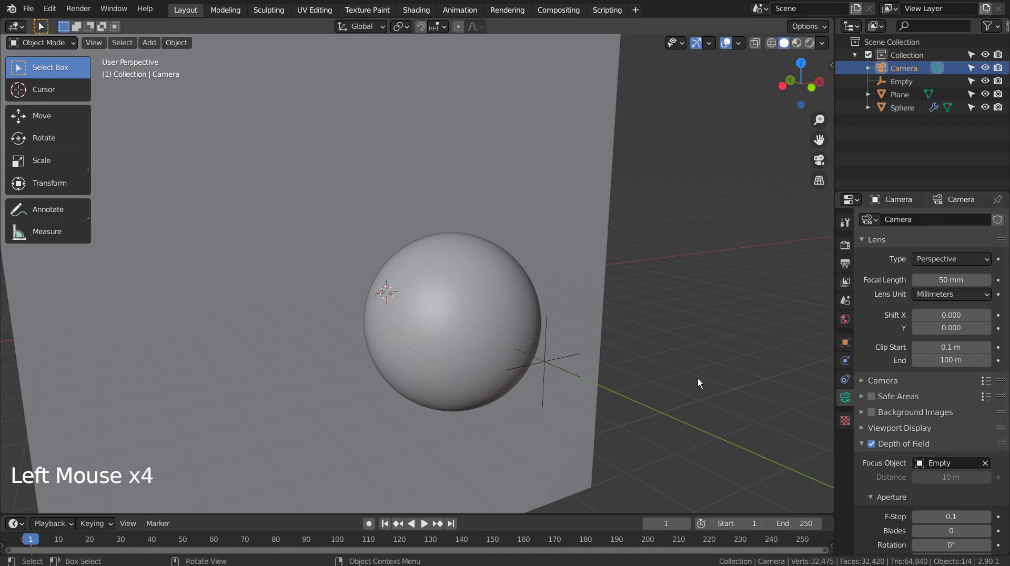
{"action": "middle_click_drag", "start_coordinate": [697, 378], "coordinate": [632, 356]}
{"action": "key", "text": "KP_0"}
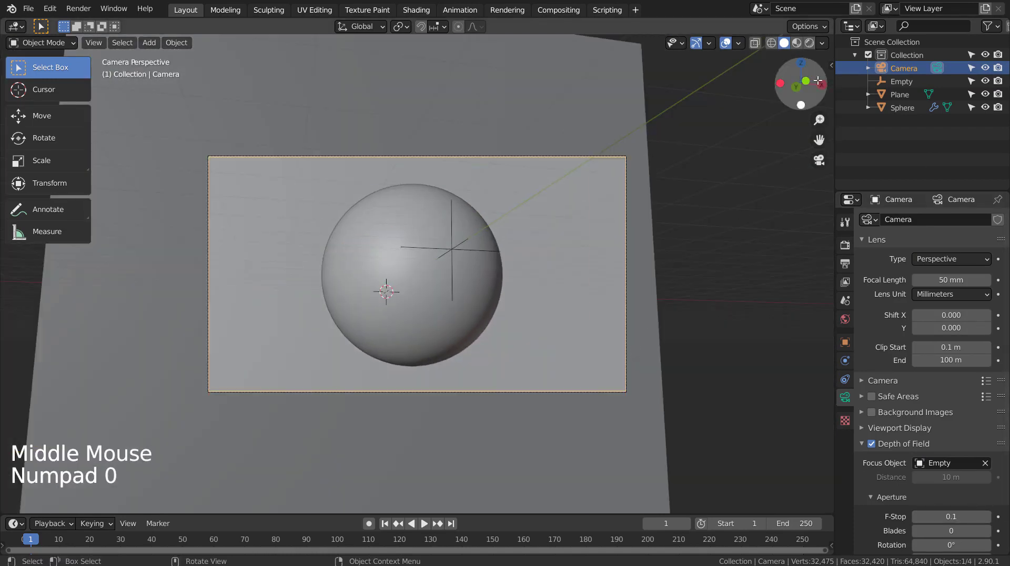
{"action": "left_click", "coordinate": [809, 43]}
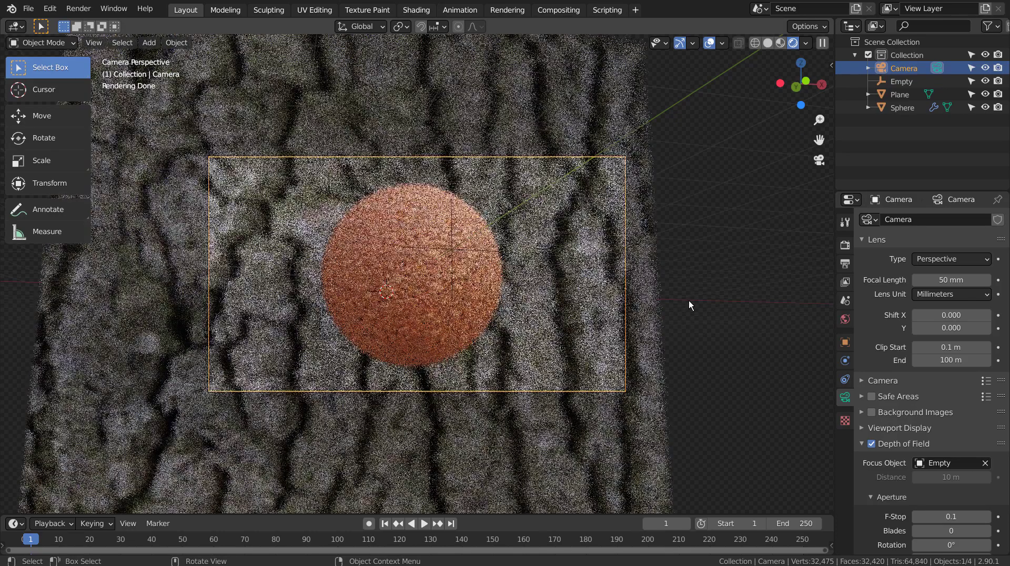
- Raise the camera's F-Stop to 0.4 to lessen the background blur
{"action": "left_click", "coordinate": [956, 516]}
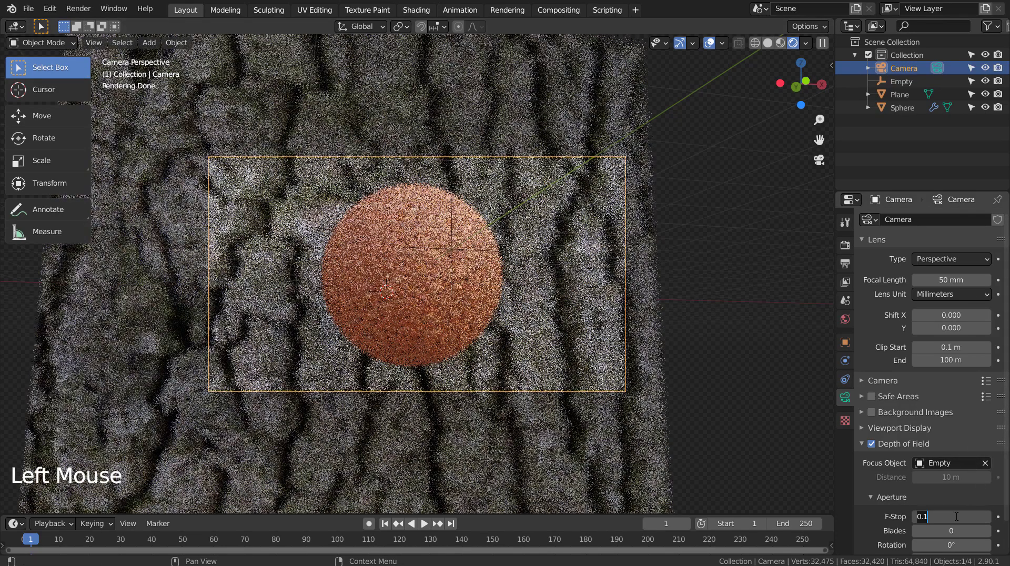
{"action": "type", "text": "0.4"}
{"action": "key", "text": "Return"}
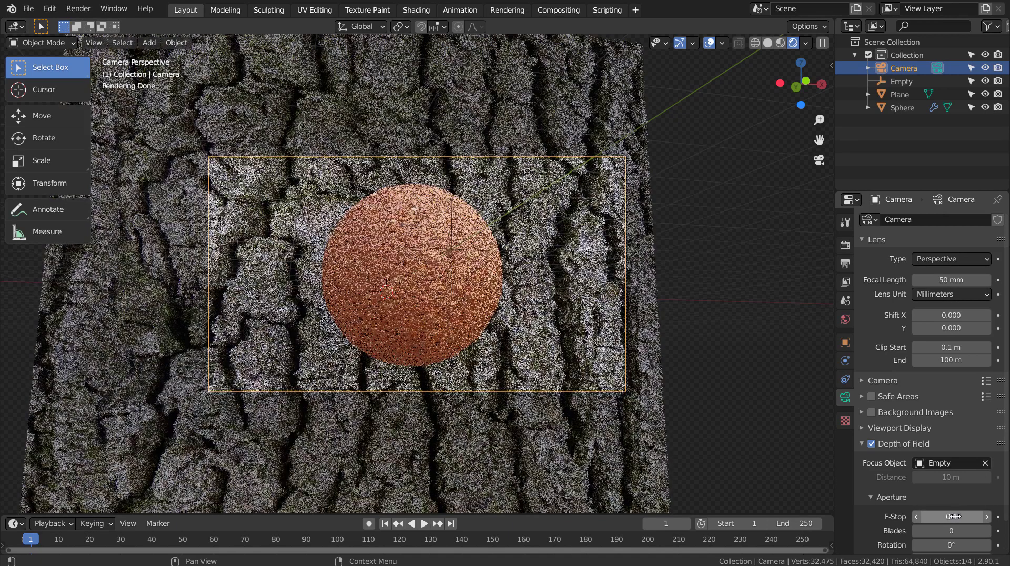
- Lower the camera's F-Stop to 0.2
{"action": "left_click", "coordinate": [955, 516]}
{"action": "type", "text": "."}
{"action": "key", "text": "Return"}
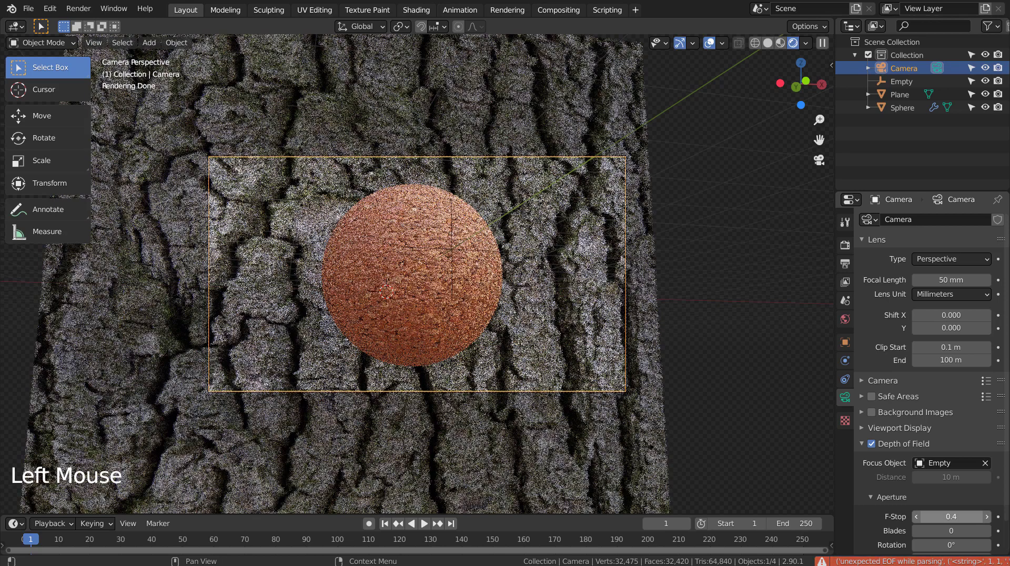
{"action": "double_click", "coordinate": [955, 516]}
{"action": "type", "text": "0.2"}
{"action": "key", "text": "Return"}
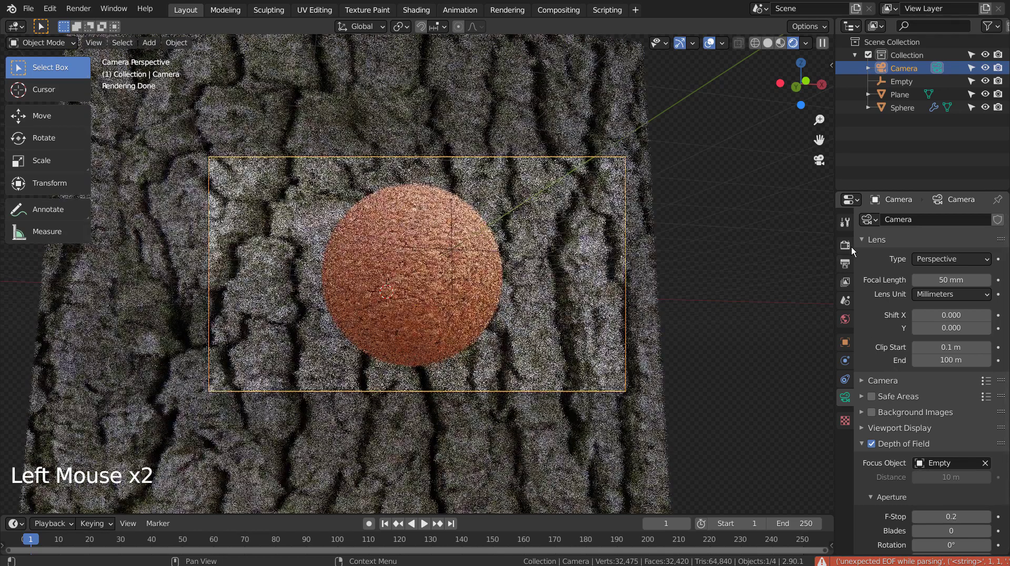
- Set the Cycles viewport samples to 64 and inspect the cleaner preview up close
{"action": "left_click", "coordinate": [851, 246]}
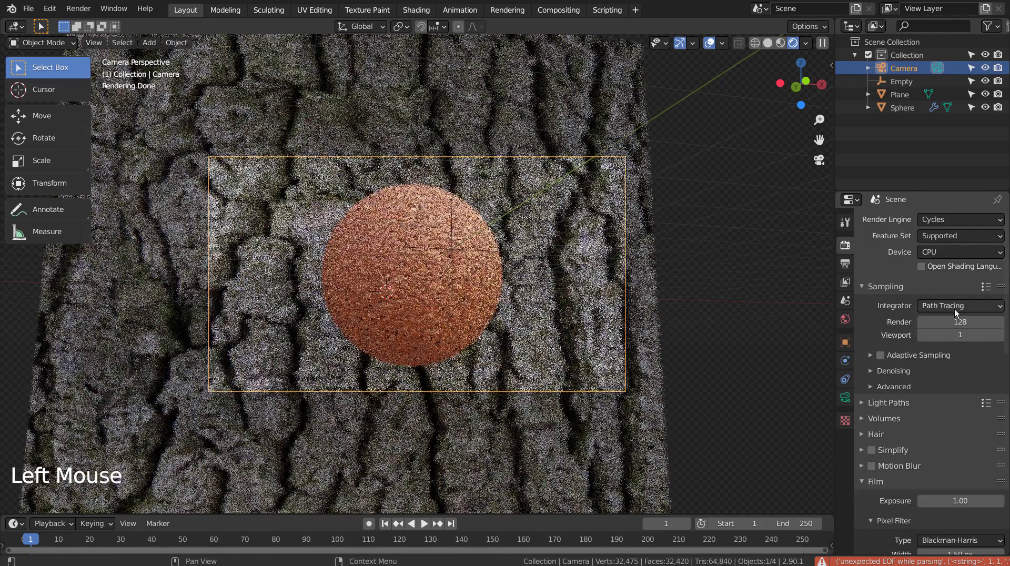
{"action": "double_click", "coordinate": [965, 322]}
{"action": "left_click", "coordinate": [966, 334]}
{"action": "type", "text": "64"}
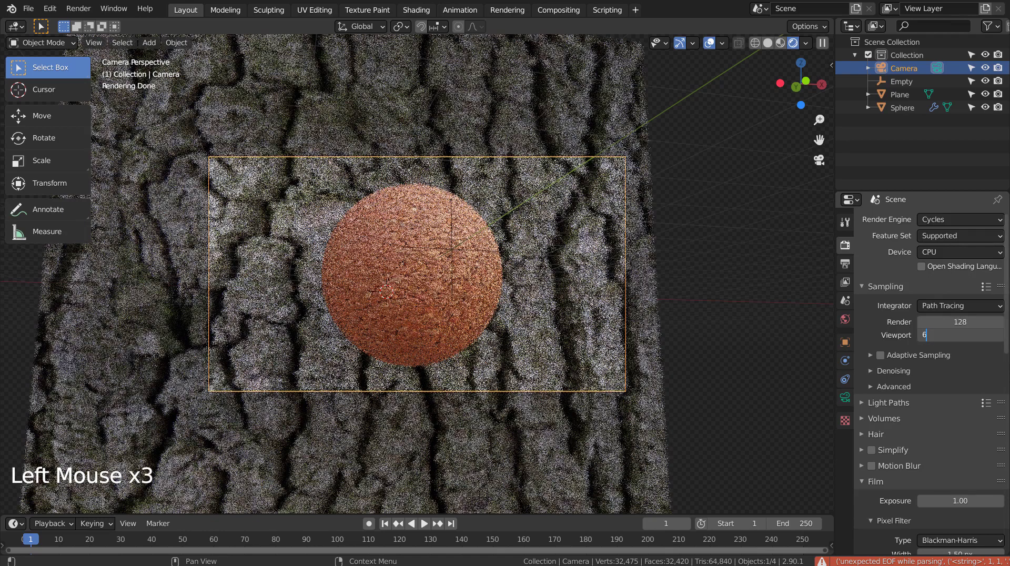
{"action": "key", "text": "Return"}
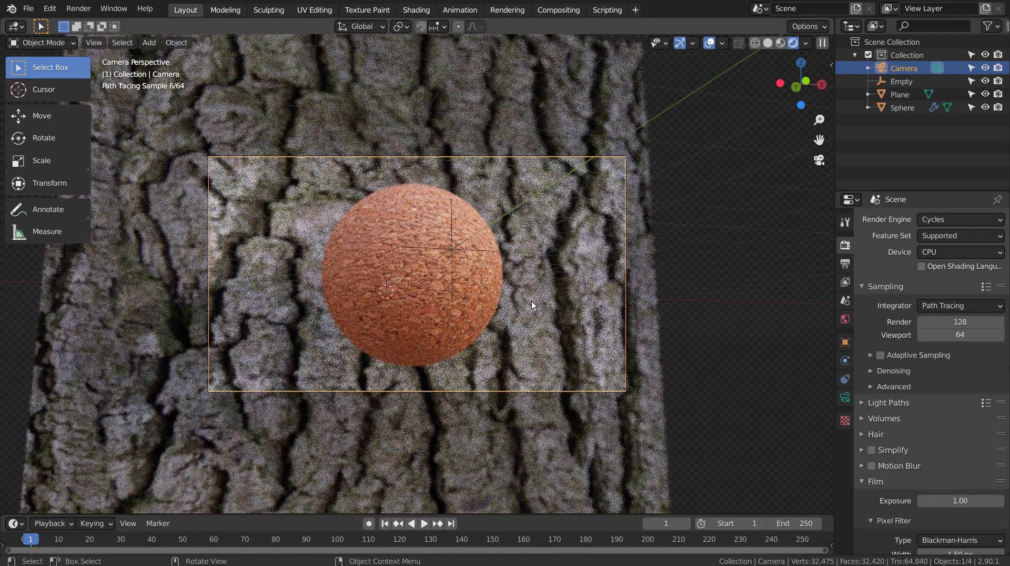
{"action": "scroll", "coordinate": [532, 301], "scroll_direction": "up", "scroll_amount": 2}
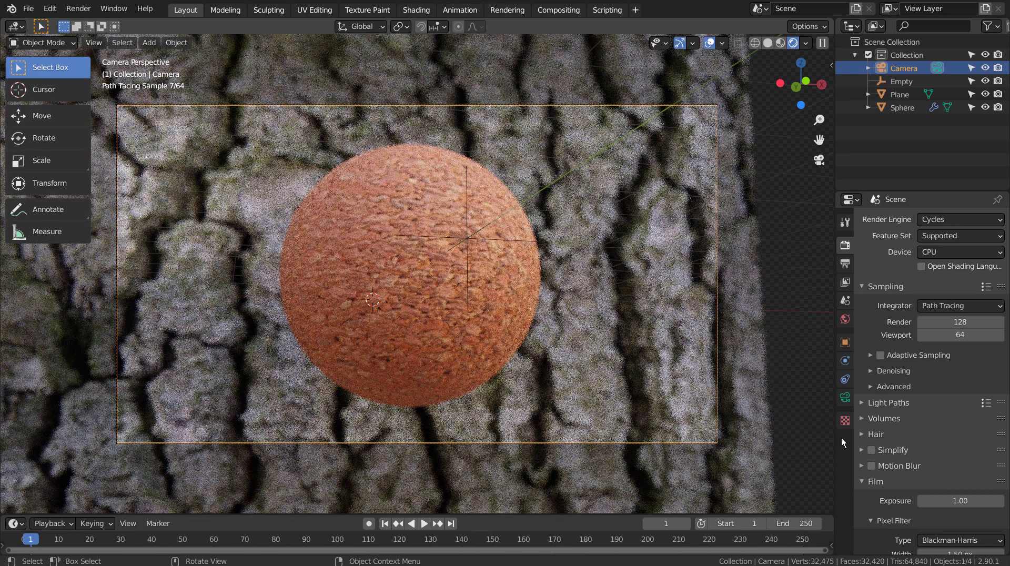
- Return to the camera's depth of field settings and set the F-Stop to 0.3
{"action": "left_click", "coordinate": [883, 67]}
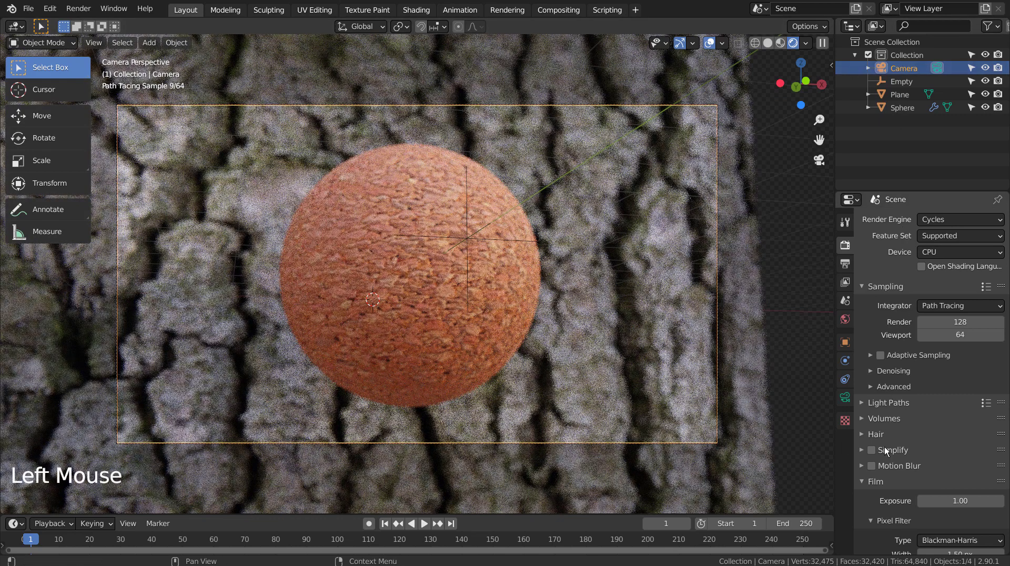
{"action": "scroll", "coordinate": [885, 446], "scroll_direction": "down", "scroll_amount": 4}
{"action": "scroll", "coordinate": [888, 426], "scroll_direction": "up", "scroll_amount": 6}
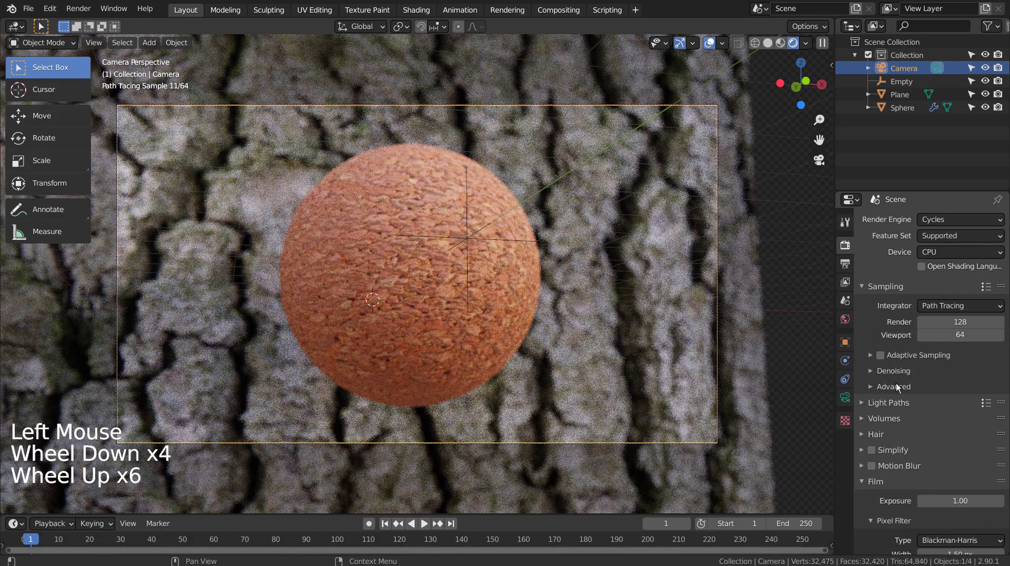
{"action": "left_click", "coordinate": [845, 397]}
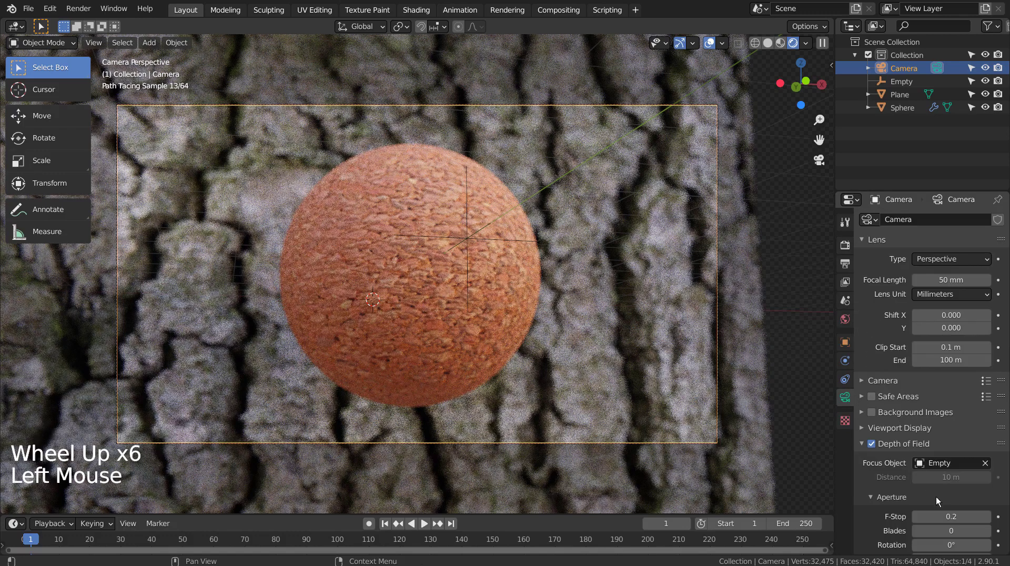
{"action": "double_click", "coordinate": [945, 515]}
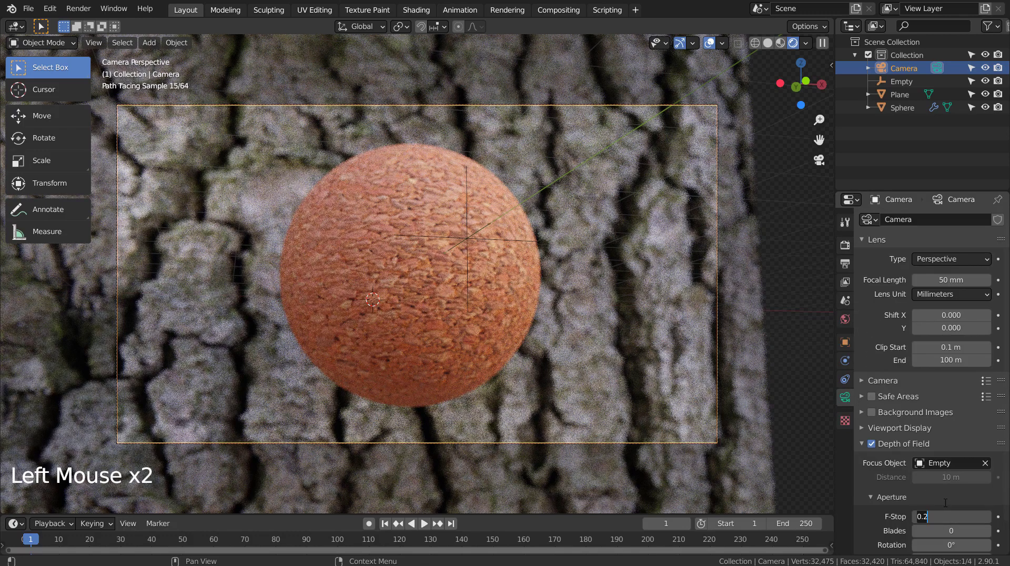
{"action": "type", "text": "0.3"}
{"action": "key", "text": "Return"}
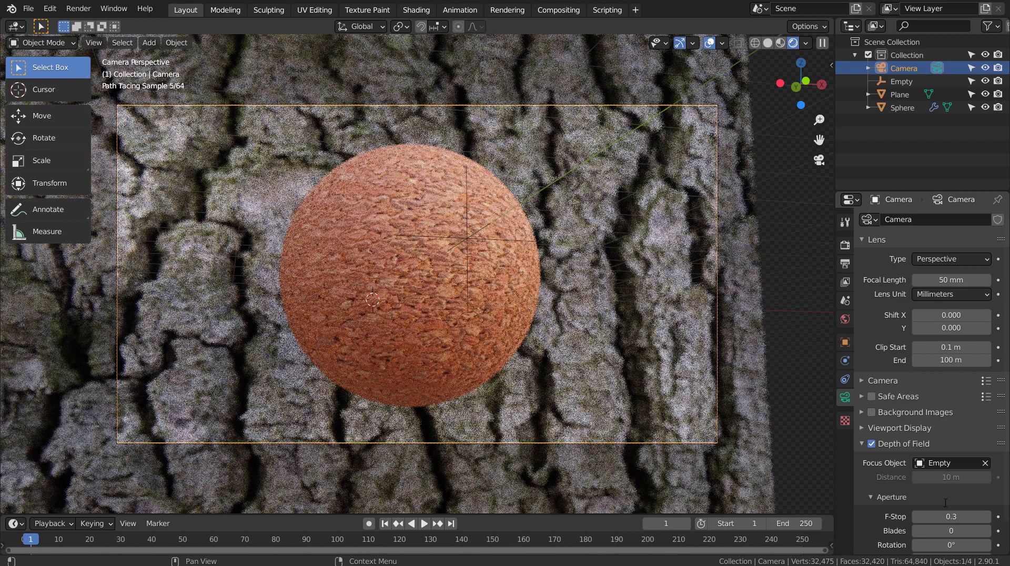
- Set the camera's F-Stop to 0.4
{"action": "left_click", "coordinate": [946, 516]}
{"action": "key", "text": "BackSpace"}
{"action": "type", "text": "4"}
{"action": "key", "text": "Return"}
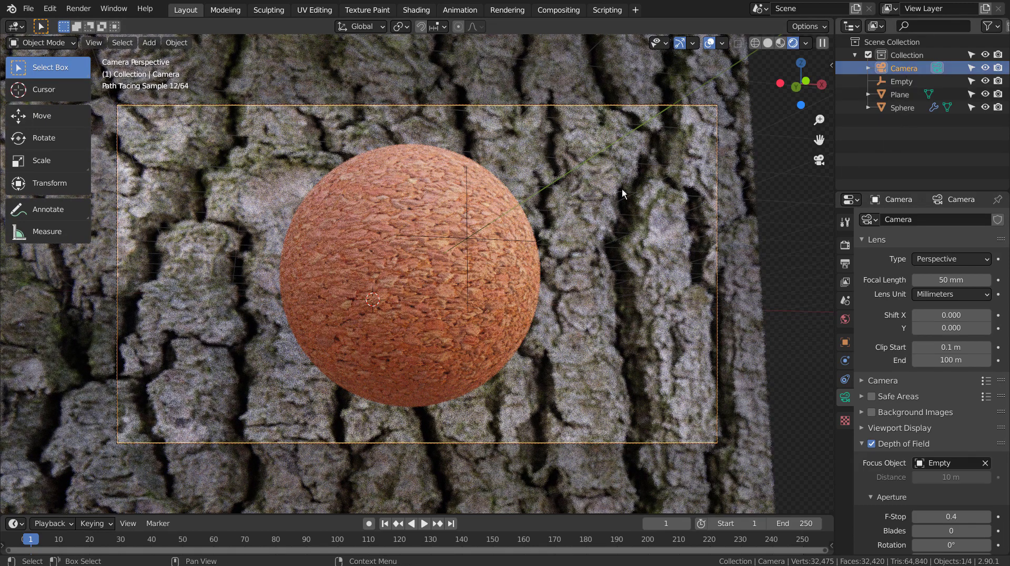
- Replace the forest.exr environment image in the world background color with a Sky Texture
{"action": "left_click", "coordinate": [473, 276]}
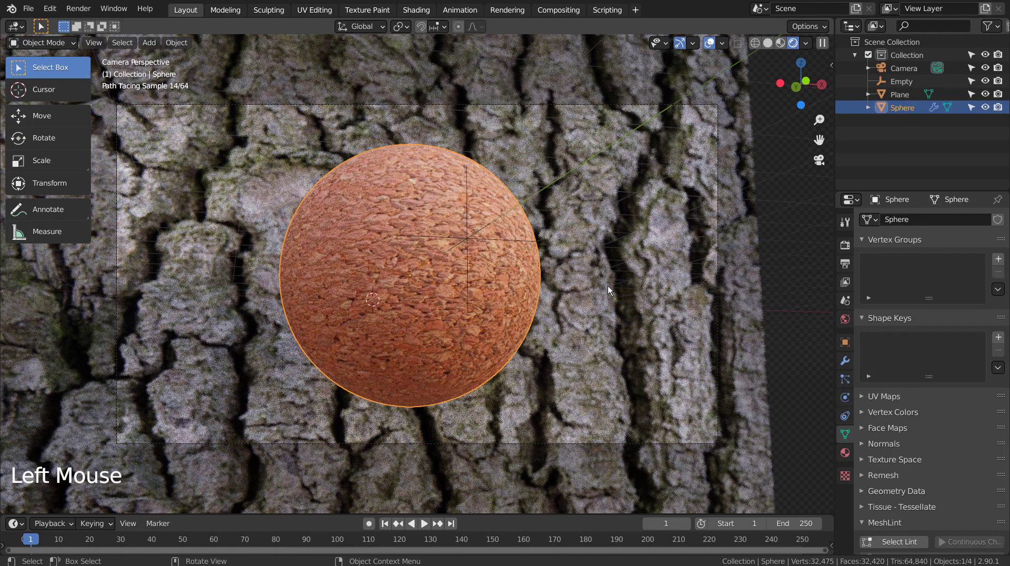
{"action": "left_click", "coordinate": [845, 318]}
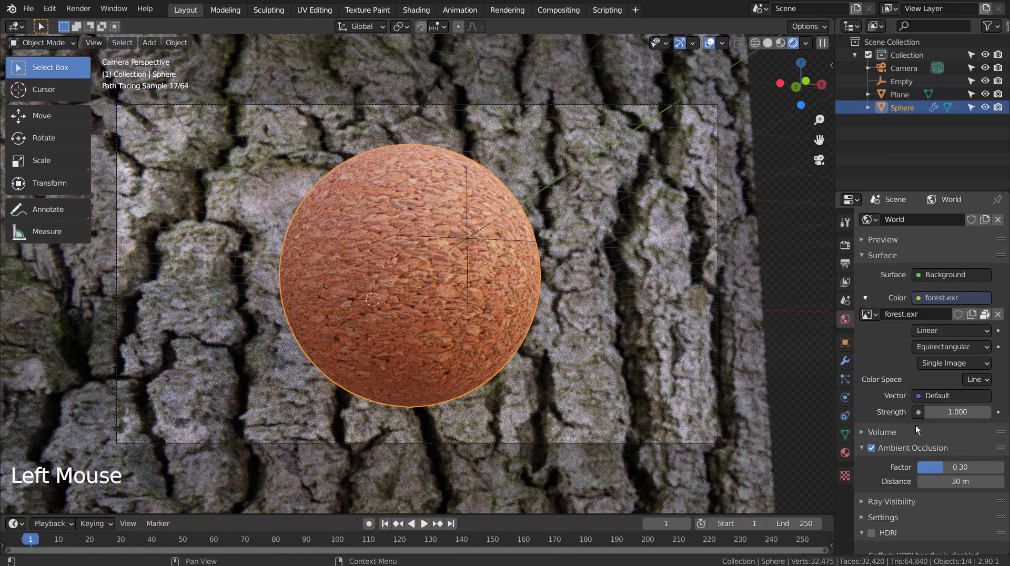
{"action": "left_click", "coordinate": [918, 296]}
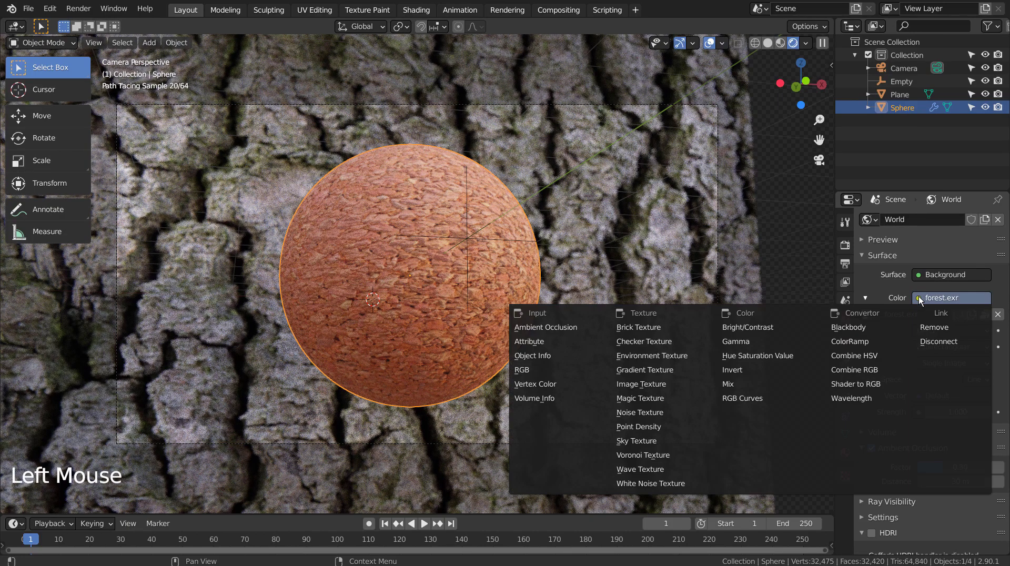
{"action": "left_click", "coordinate": [654, 443]}
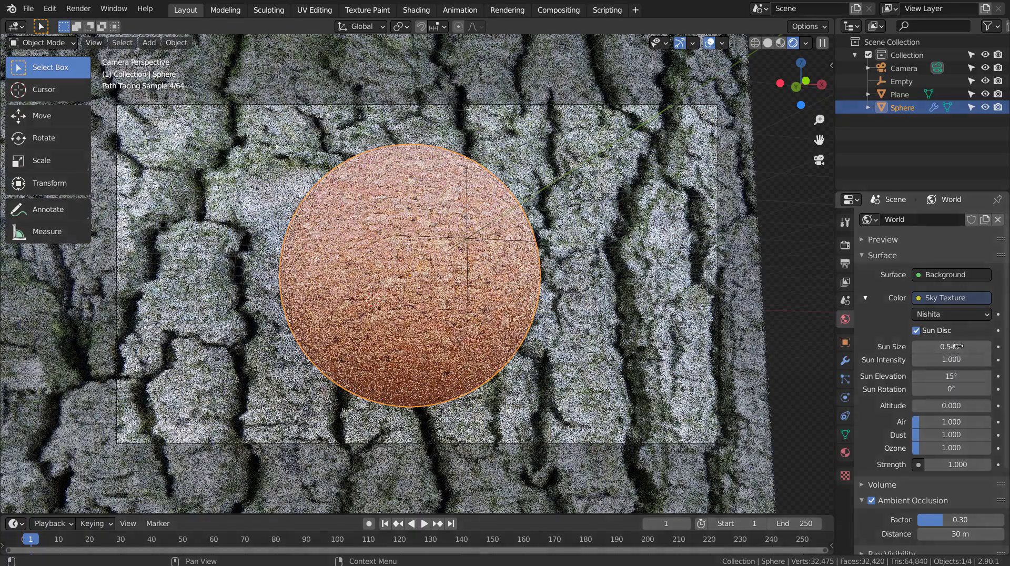
- Set the sky's Sun Intensity to 0.3 and the world background strength to 0.1
{"action": "left_click", "coordinate": [951, 359]}
{"action": "type", "text": "0.3"}
{"action": "key", "text": "Return"}
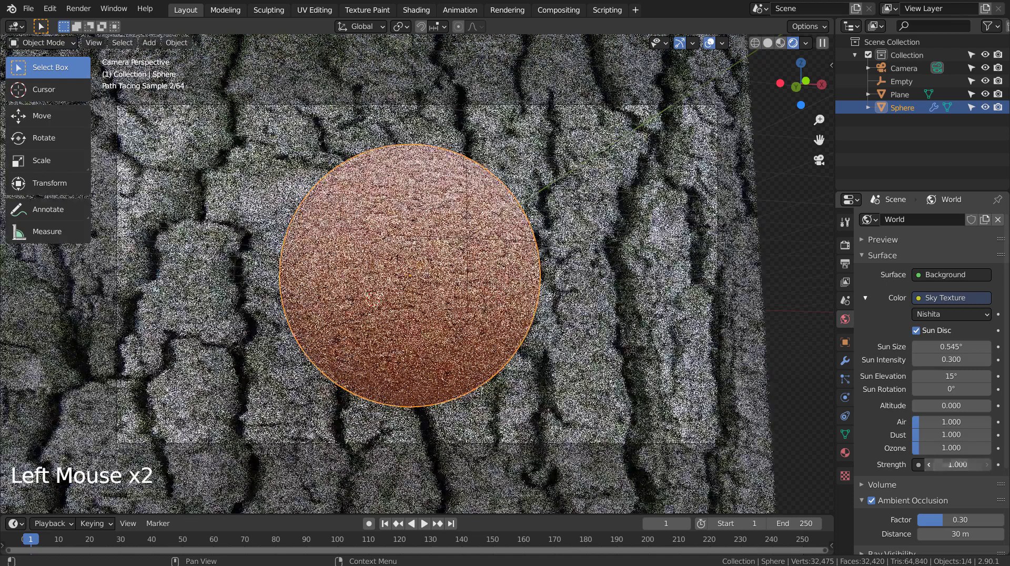
{"action": "left_click", "coordinate": [957, 464]}
{"action": "type", "text": "0.1"}
{"action": "key", "text": "Return"}
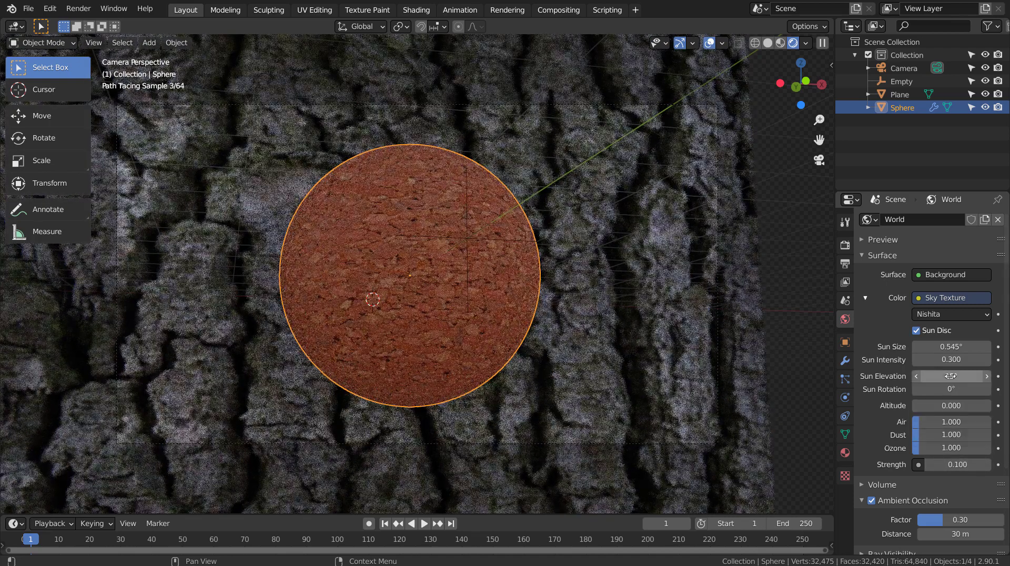
- Set the sky's Sun Elevation to 45° and the Sun Rotation to 90°
{"action": "left_click_drag", "start_coordinate": [949, 376], "coordinate": [973, 376]}
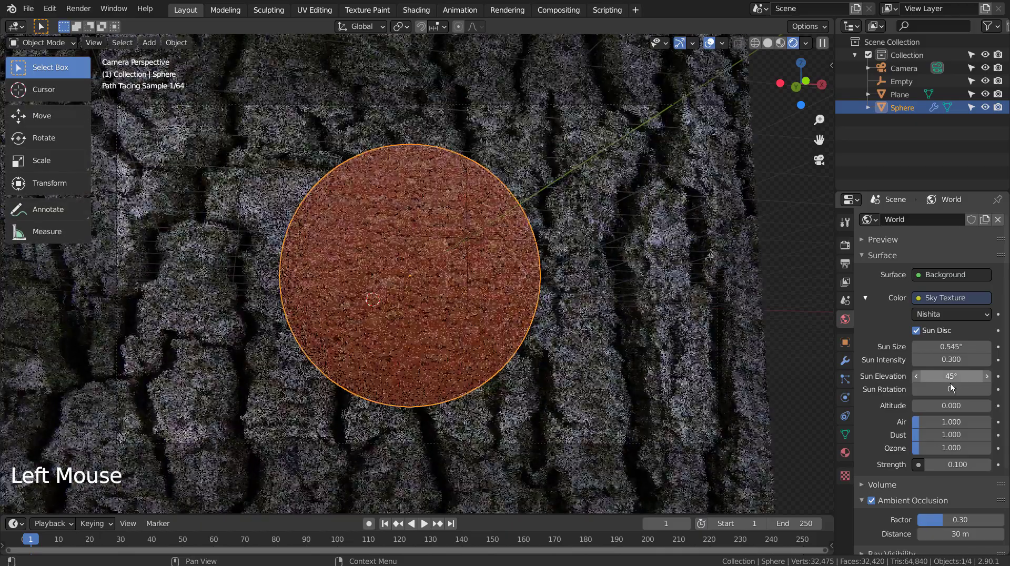
{"action": "double_click", "coordinate": [950, 389]}
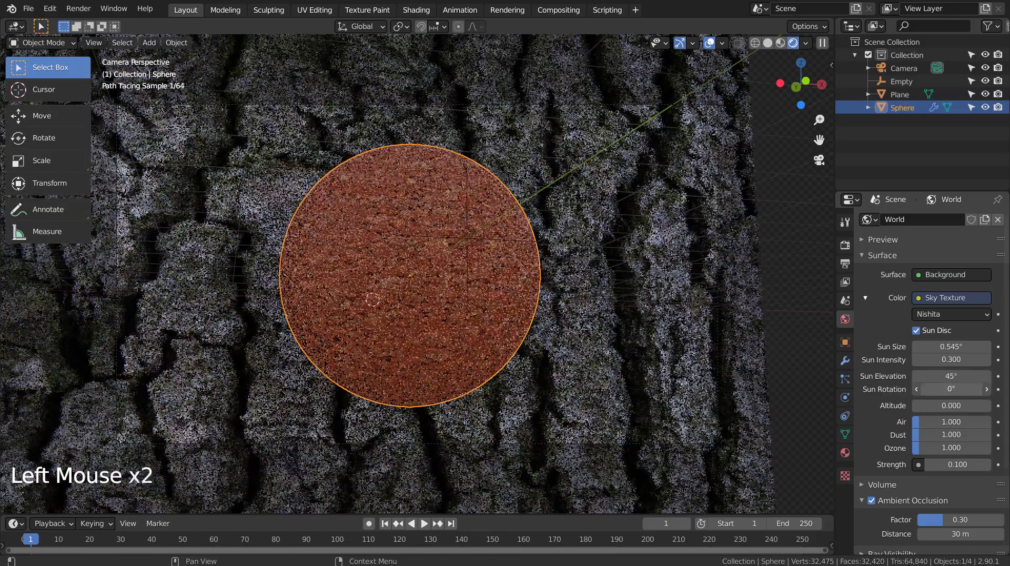
{"action": "type", "text": "90d"}
{"action": "key", "text": "Return"}
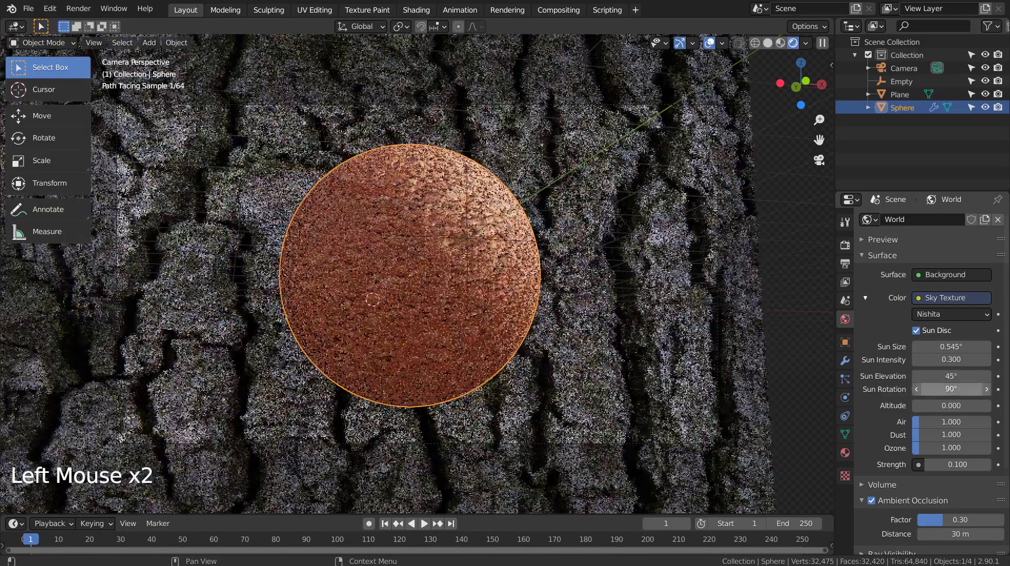
- Set the sky's Sun Rotation to 180°
{"action": "left_click", "coordinate": [950, 390]}
{"action": "type", "text": "180d"}
{"action": "key", "text": "Return"}
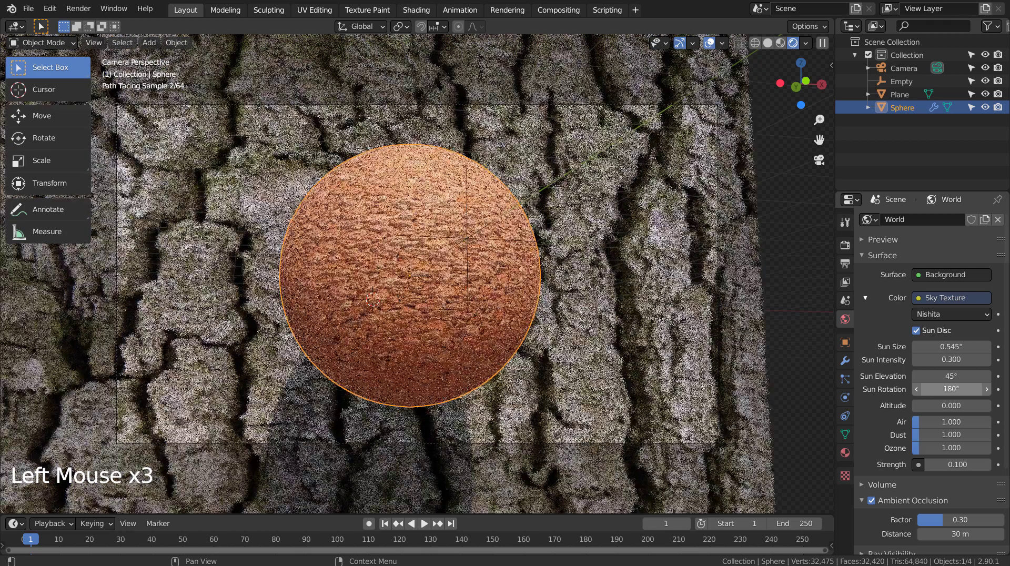
- Set the sky's Sun Rotation to 270°
{"action": "left_click", "coordinate": [949, 389]}
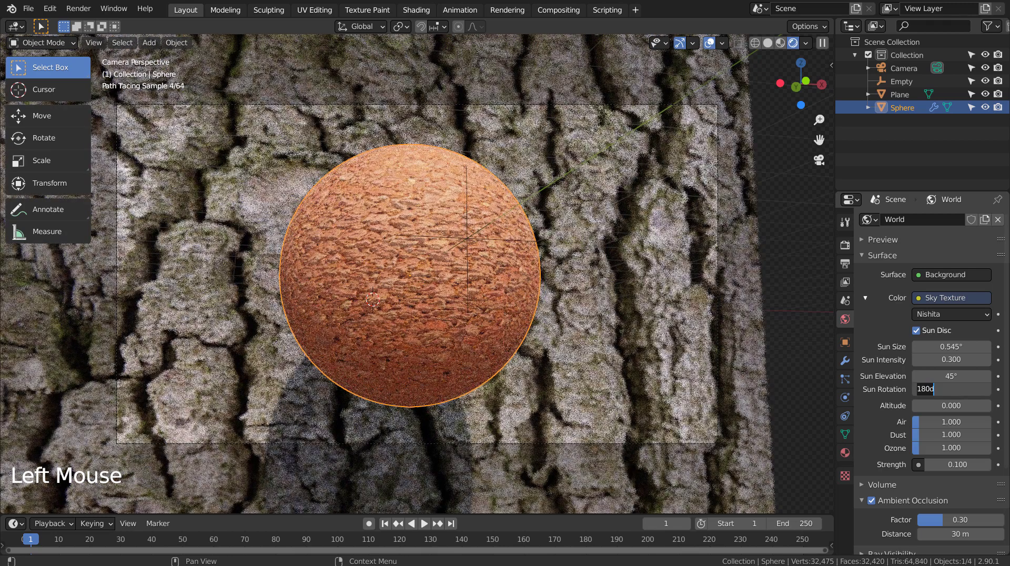
{"action": "key", "text": "BackSpace"}
{"action": "key", "text": "BackSpace"}
{"action": "key", "text": "BackSpace"}
{"action": "key", "text": "BackSpace"}
{"action": "type", "text": "270d"}
{"action": "key", "text": "Return"}
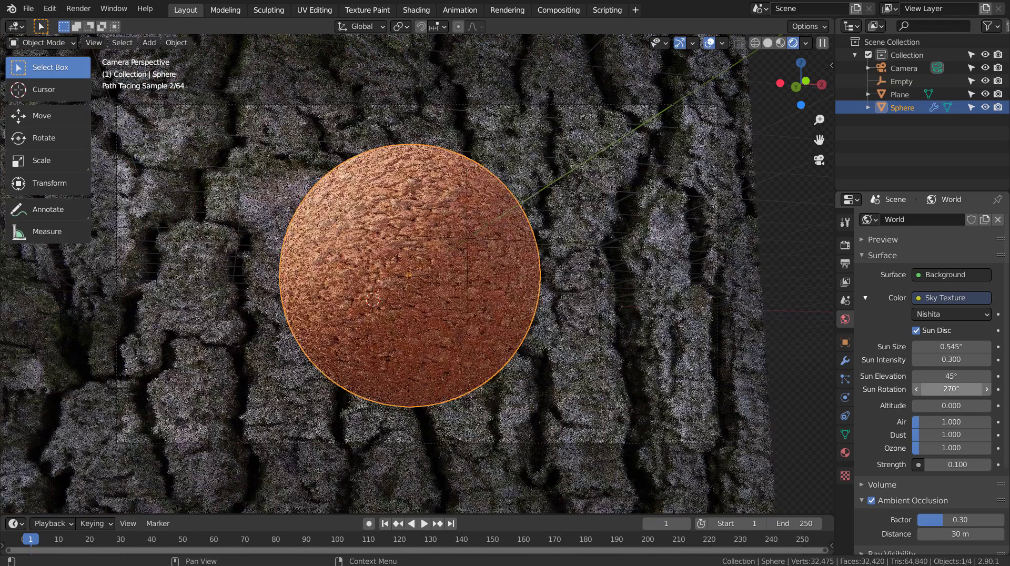
- Set the sky's Sun Rotation to 250°
{"action": "left_click", "coordinate": [949, 389]}
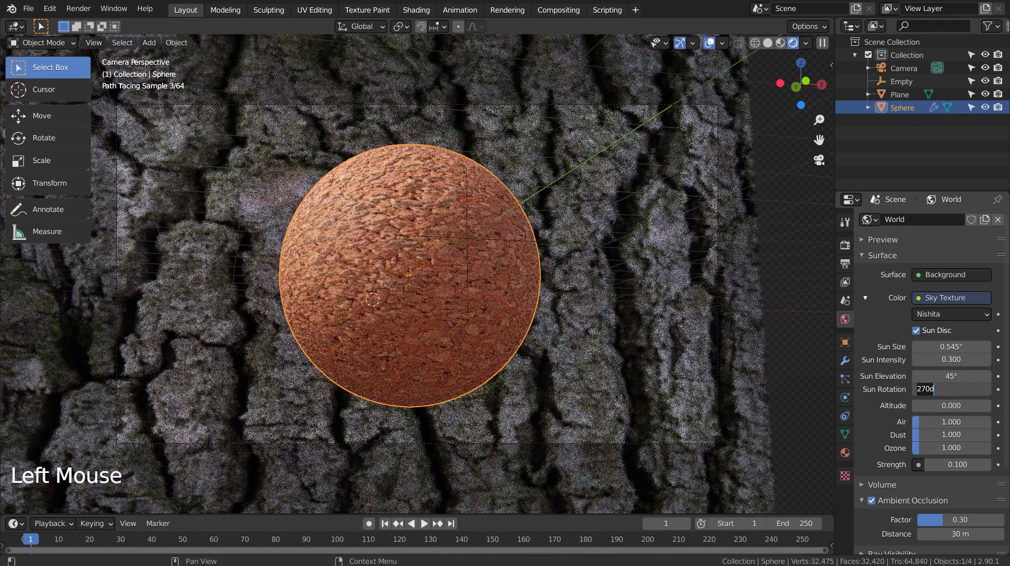
{"action": "type", "text": "250"}
{"action": "key", "text": "Return"}
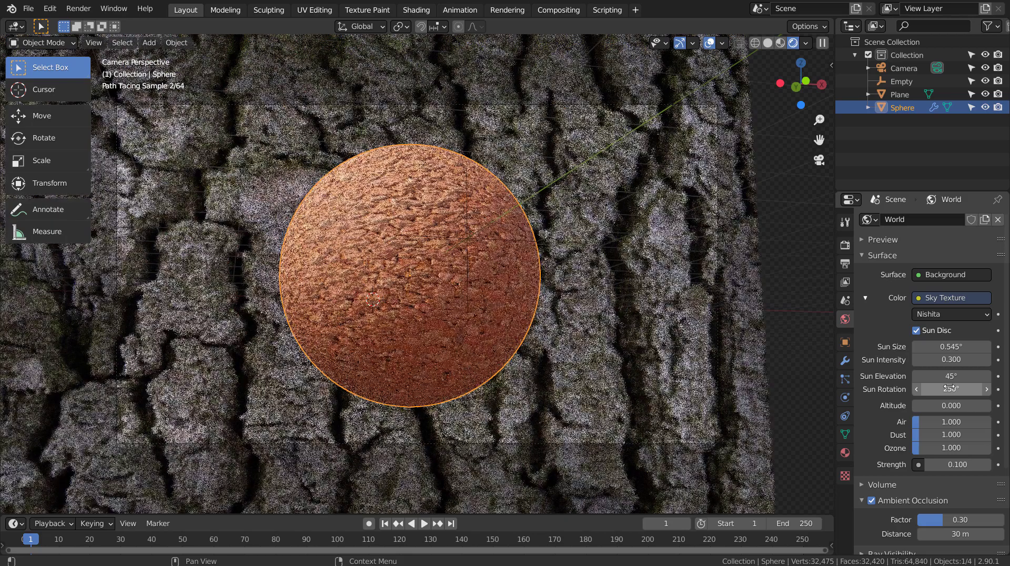
- Lower the sky's Sun Elevation to 25°, and finally set it to 15°
{"action": "left_click_drag", "start_coordinate": [950, 376], "coordinate": [931, 375]}
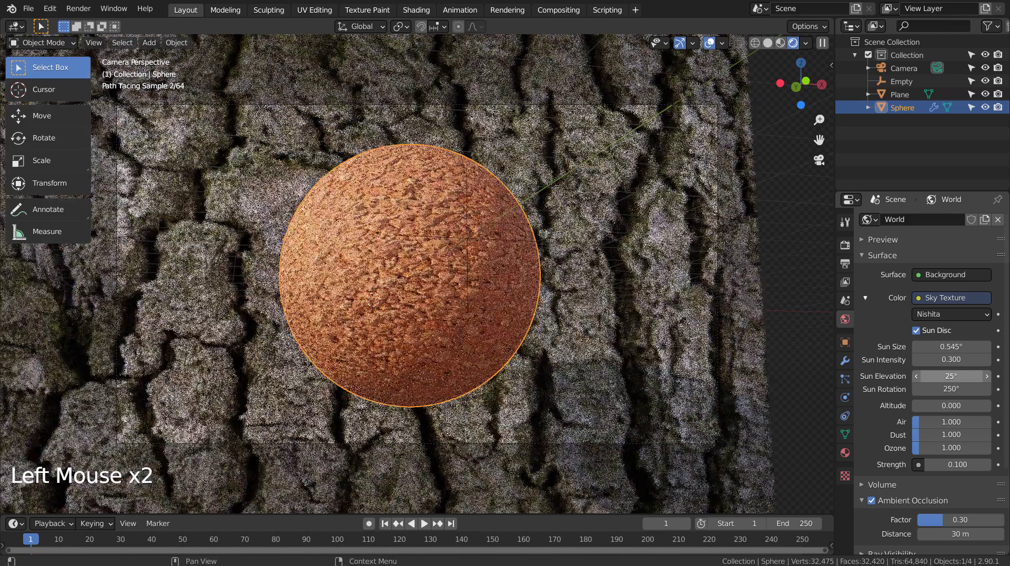
{"action": "left_click", "coordinate": [951, 375]}
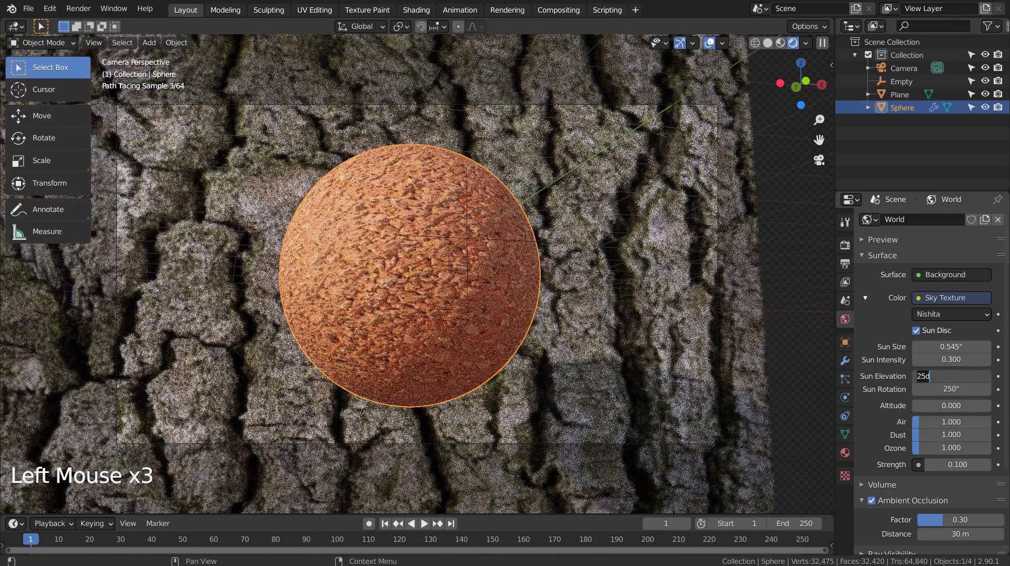
{"action": "type", "text": "015"}
{"action": "key", "text": "Return"}
{"action": "left_click", "coordinate": [950, 375]}
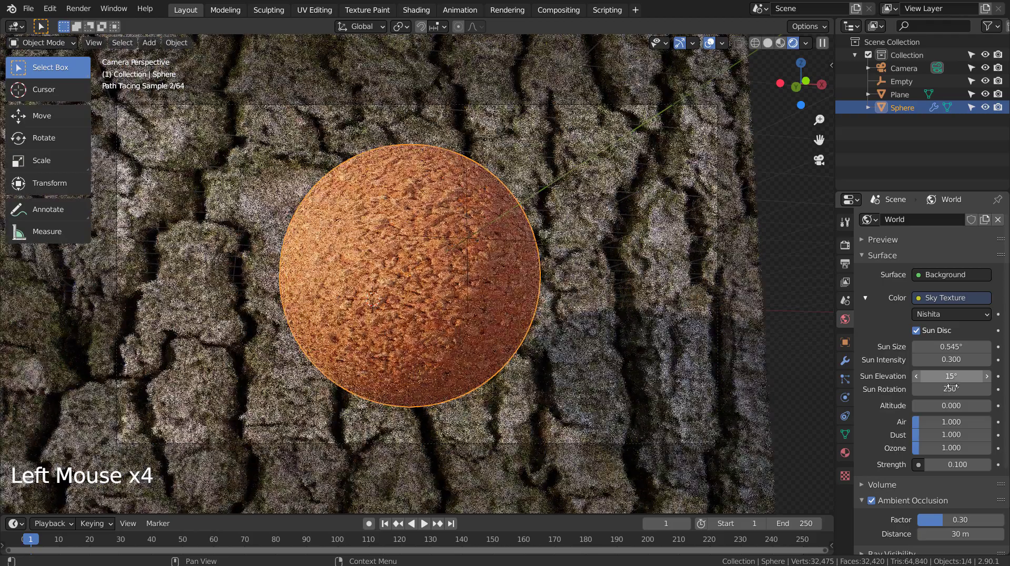
- Set the sky's Sun Rotation to 230°
{"action": "left_click", "coordinate": [951, 389]}
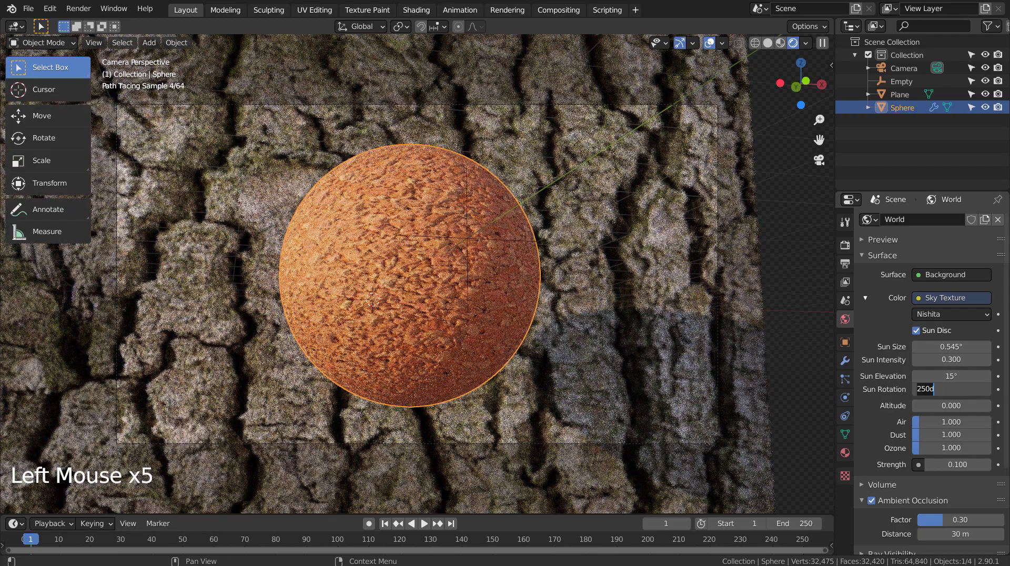
{"action": "type", "text": "230"}
{"action": "key", "text": "Return"}
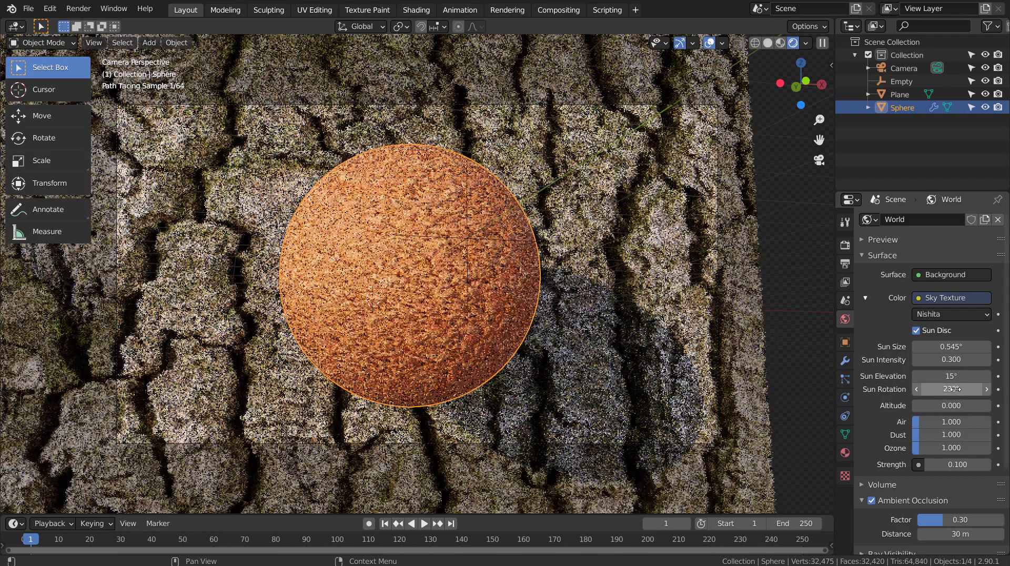
- Set the sky's Sun Rotation back to 270°
{"action": "left_click", "coordinate": [953, 389]}
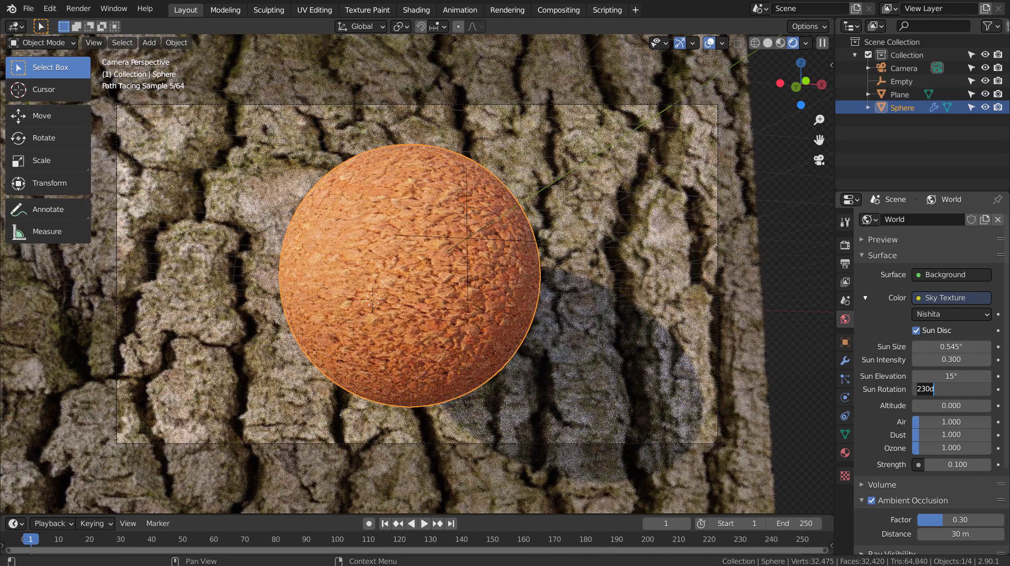
{"action": "key", "text": "BackSpace"}
{"action": "key", "text": "BackSpace"}
{"action": "key", "text": "BackSpace"}
{"action": "key", "text": "BackSpace"}
{"action": "type", "text": "270"}
{"action": "key", "text": "Return"}
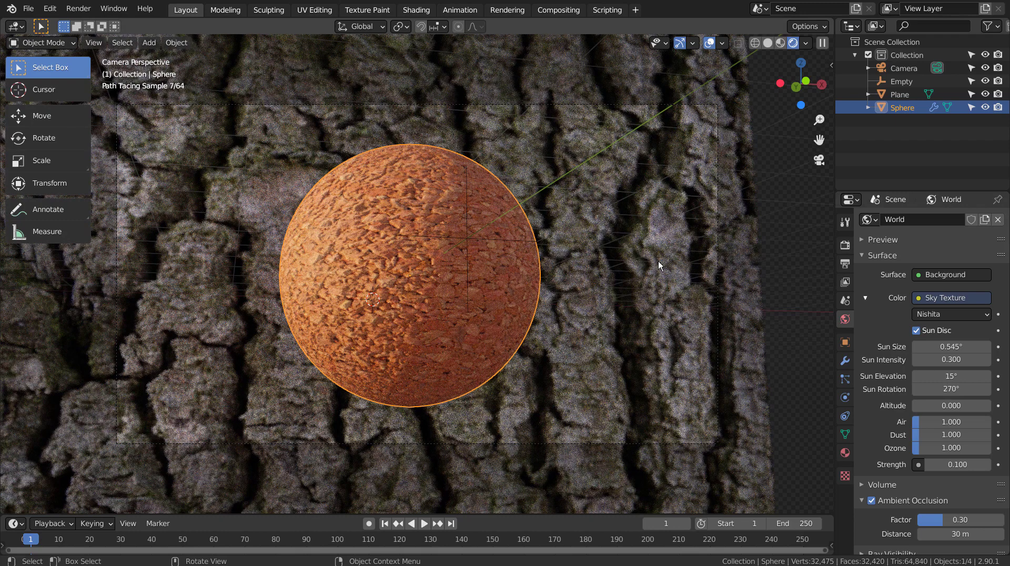
- Deselect the sphere and set the world background strength to 0.2
{"action": "key", "text": "alt+a"}
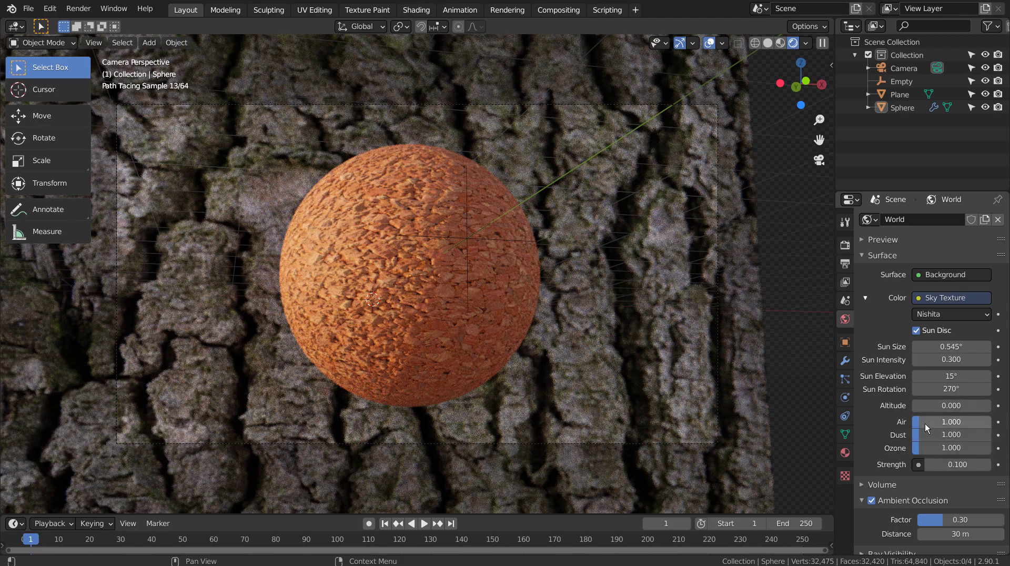
{"action": "left_click", "coordinate": [944, 463]}
{"action": "type", "text": "0.2"}
{"action": "key", "text": "Return"}
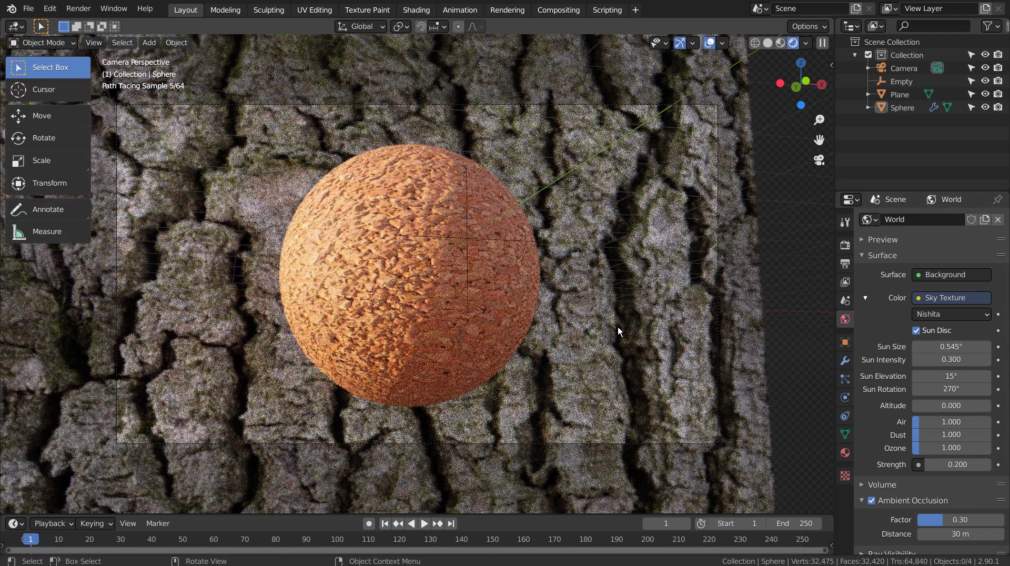
- Set the Cycles sampling to 32 render samples and 1 viewport sample
{"action": "left_click", "coordinate": [845, 245]}
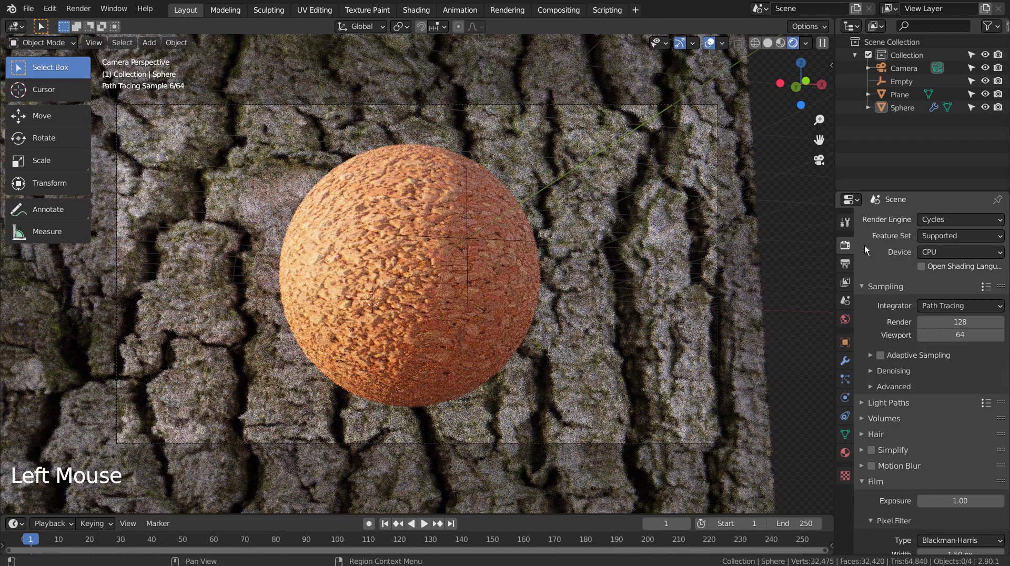
{"action": "double_click", "coordinate": [960, 321]}
{"action": "type", "text": "32"}
{"action": "key", "text": "Tab"}
{"action": "type", "text": "1"}
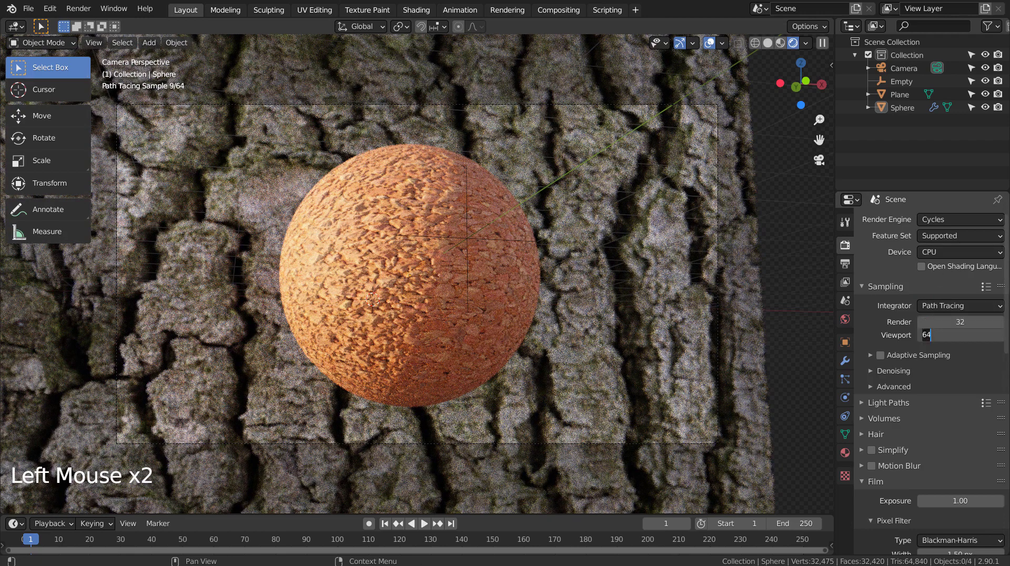
{"action": "key", "text": "Return"}
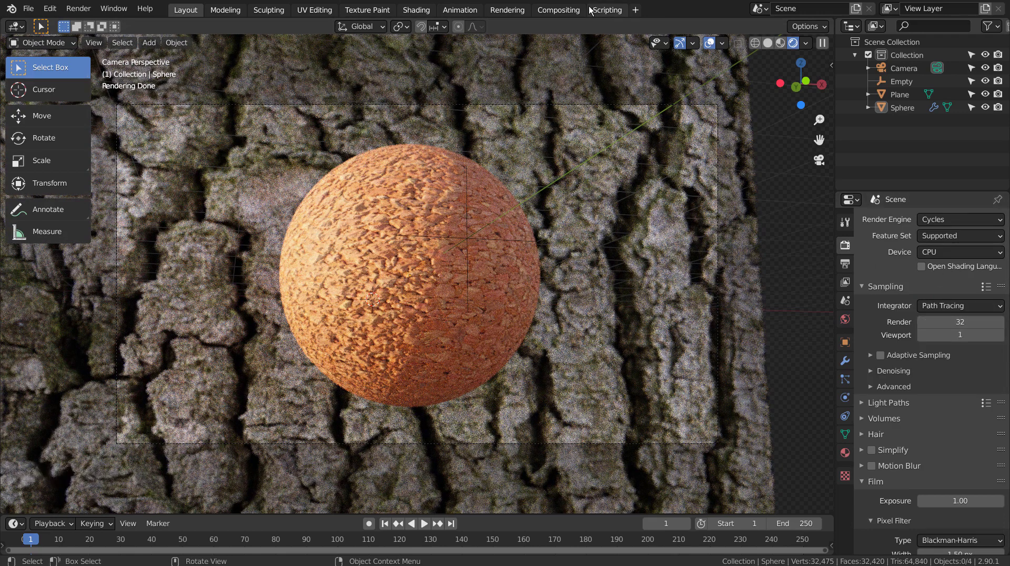
- Turn off the use of nodes in the compositor and return to the Layout workspace
{"action": "left_click", "coordinate": [547, 11]}
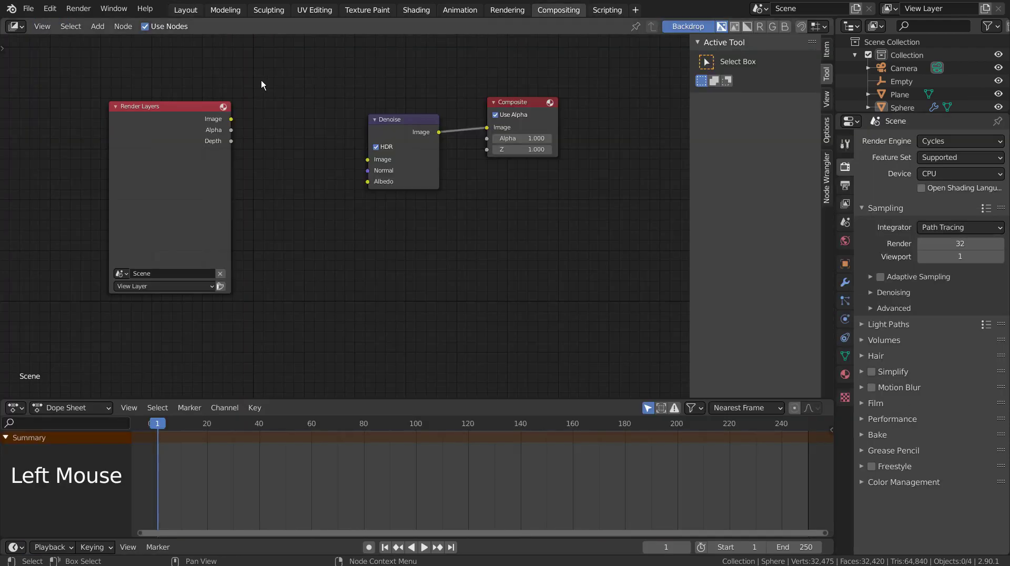
{"action": "left_click", "coordinate": [144, 26]}
{"action": "left_click", "coordinate": [191, 11]}
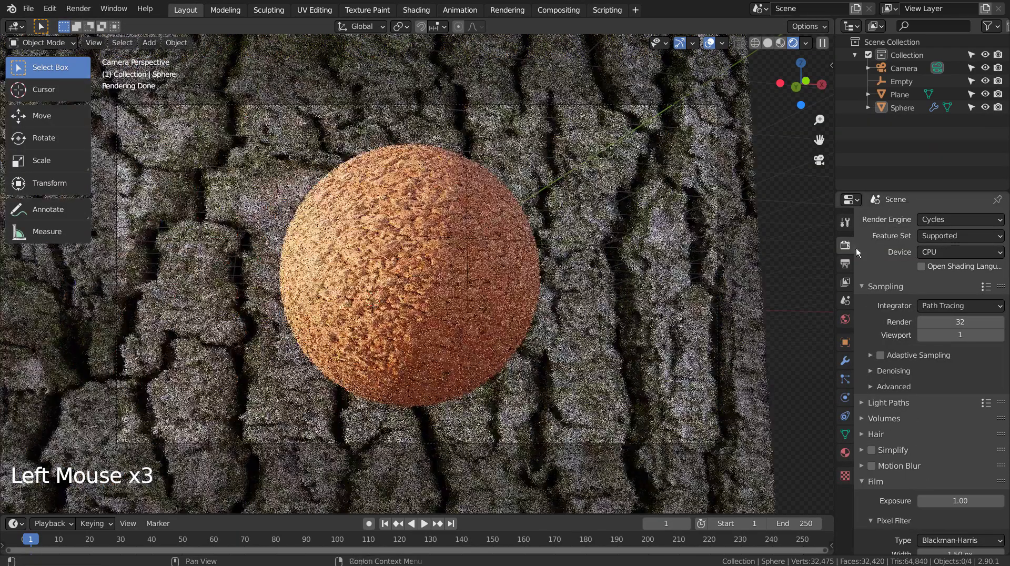
- Switch the viewport to solid shading with the plane selected, then save the file and render the image
{"action": "left_click", "coordinate": [766, 43]}
{"action": "left_click", "coordinate": [627, 185]}
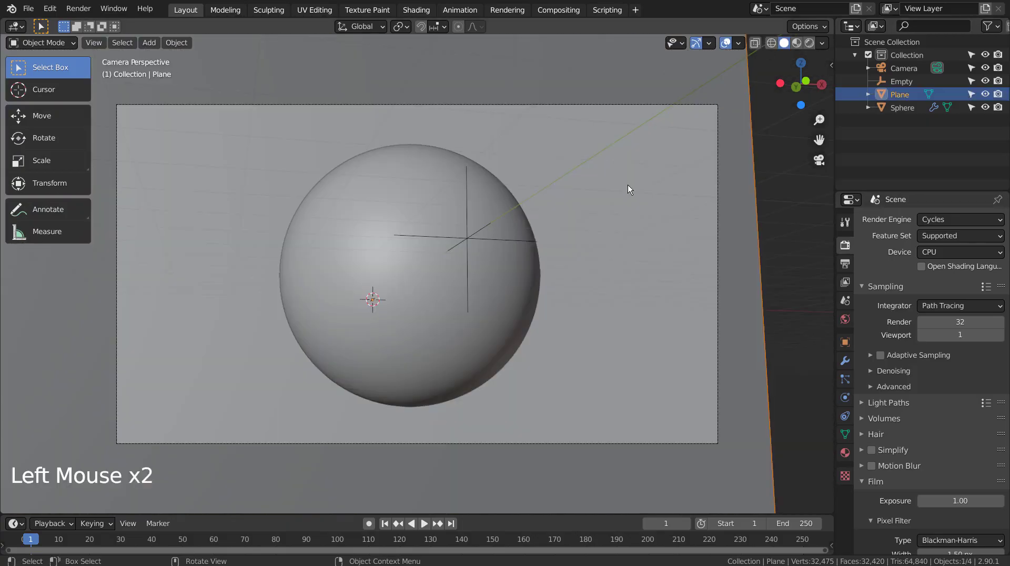
{"action": "key", "text": "ctrl+s"}
{"action": "key", "text": "F12"}
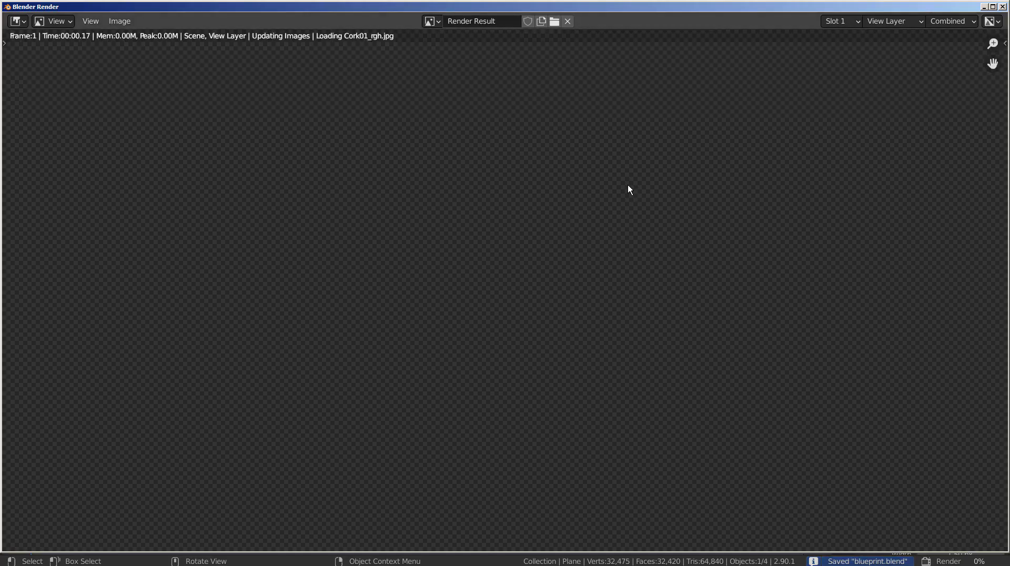